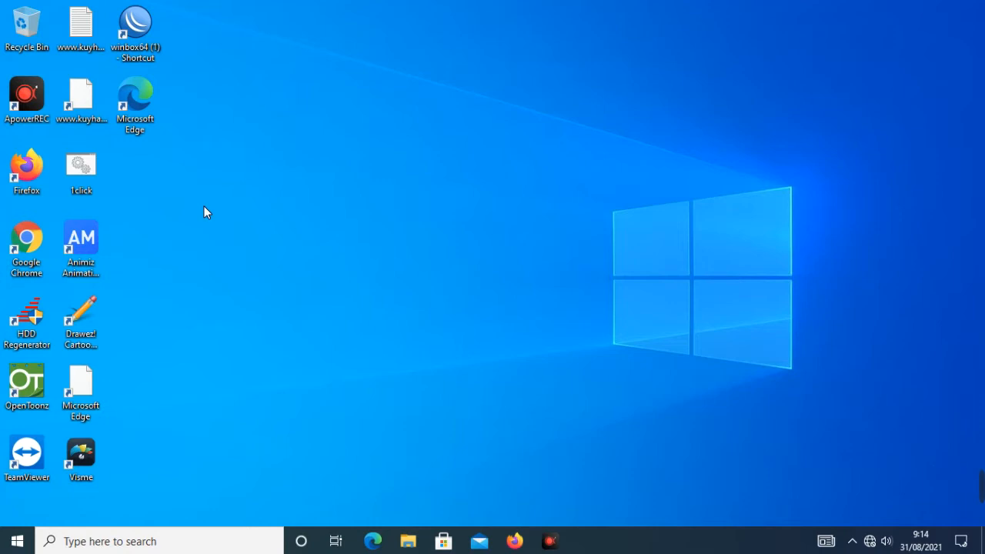
Connect to the secured WIFI wireless network and launch Google Chrome from the desktop
left_click(38, 245)
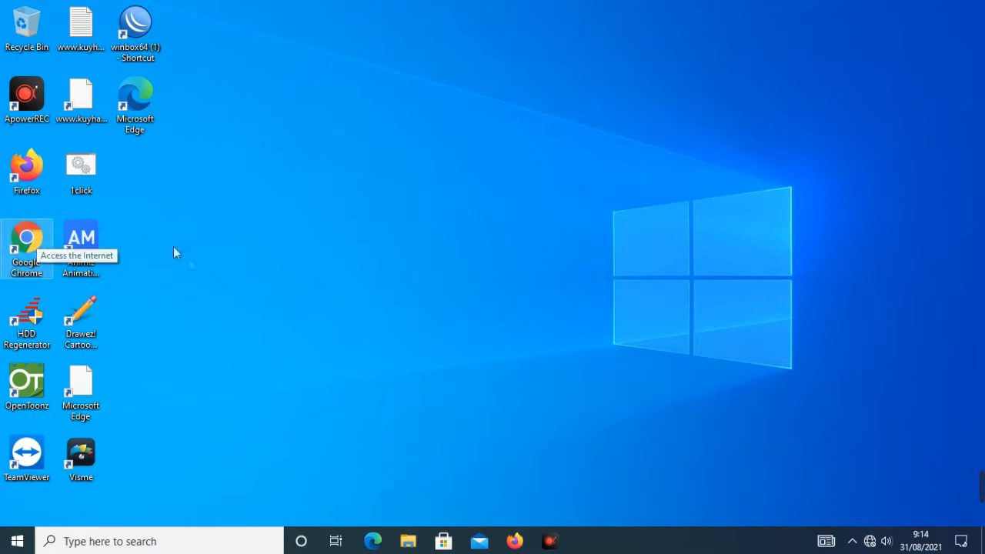
left_click(872, 543)
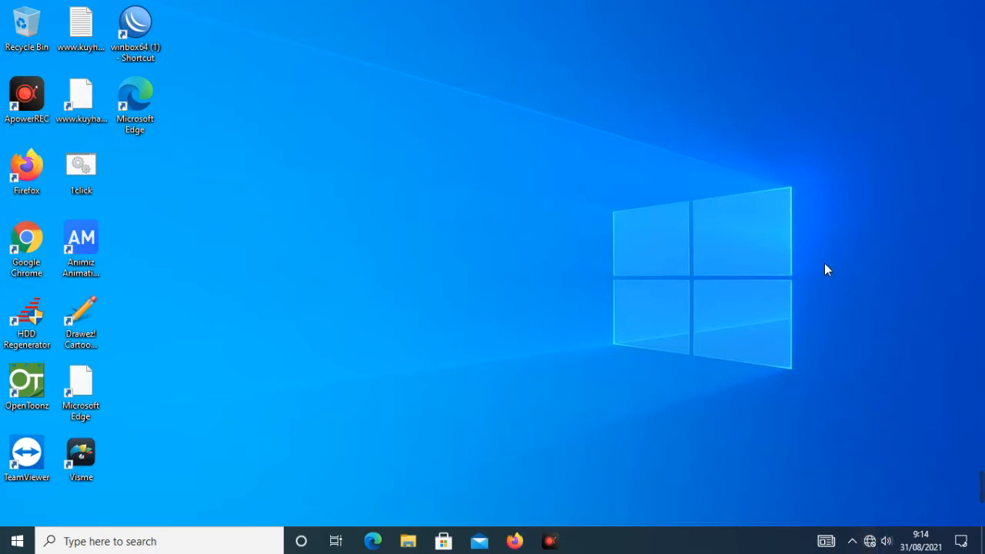
left_click(870, 542)
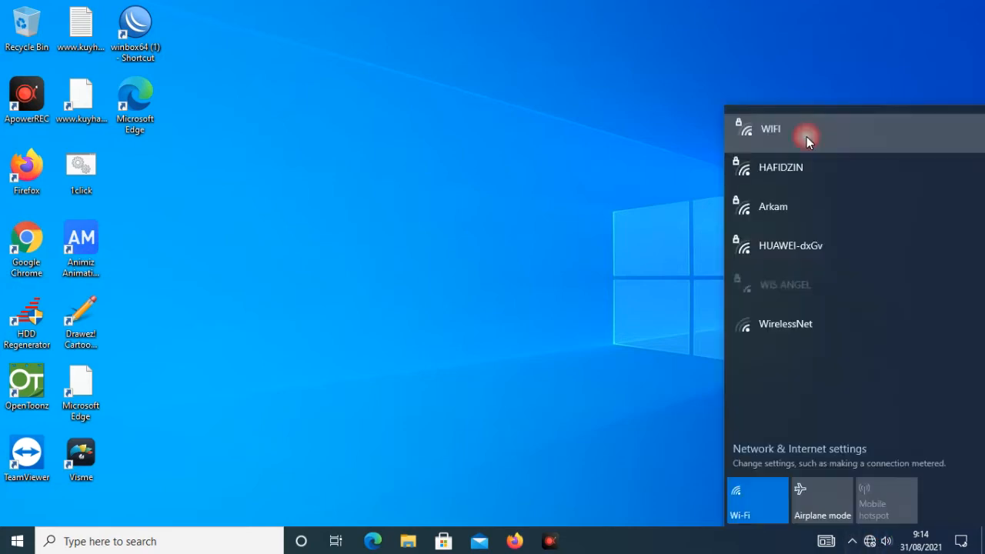
left_click(807, 136)
left_click(895, 196)
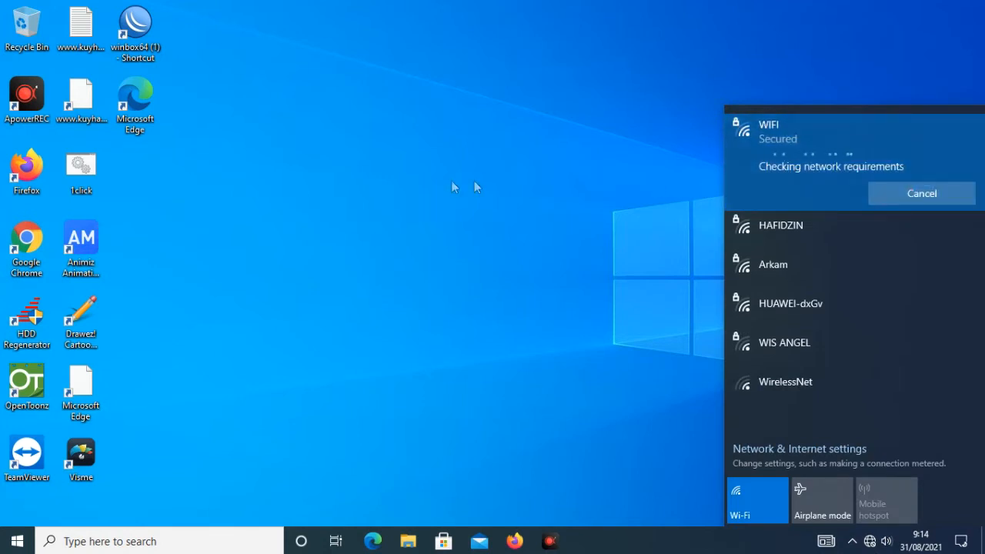
left_click(40, 238)
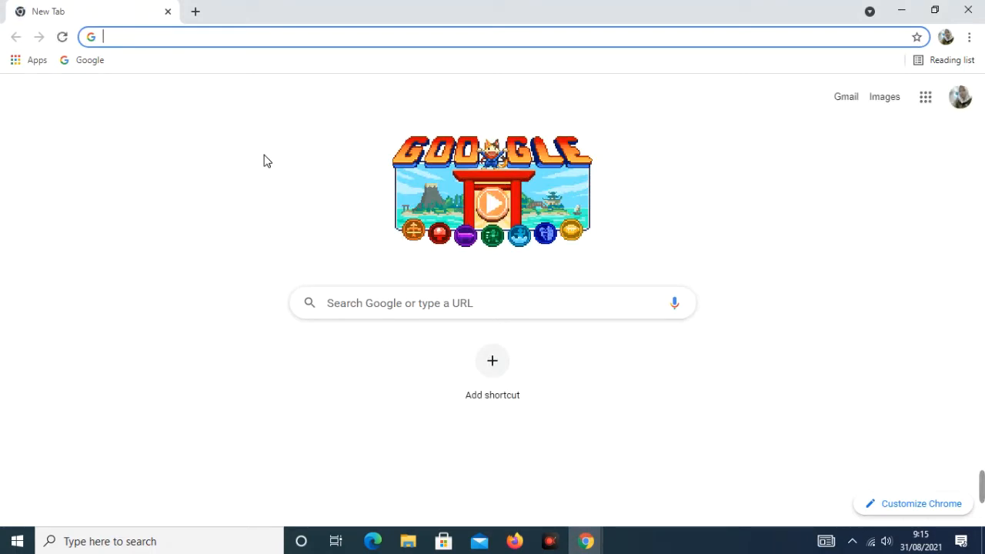
type("w")
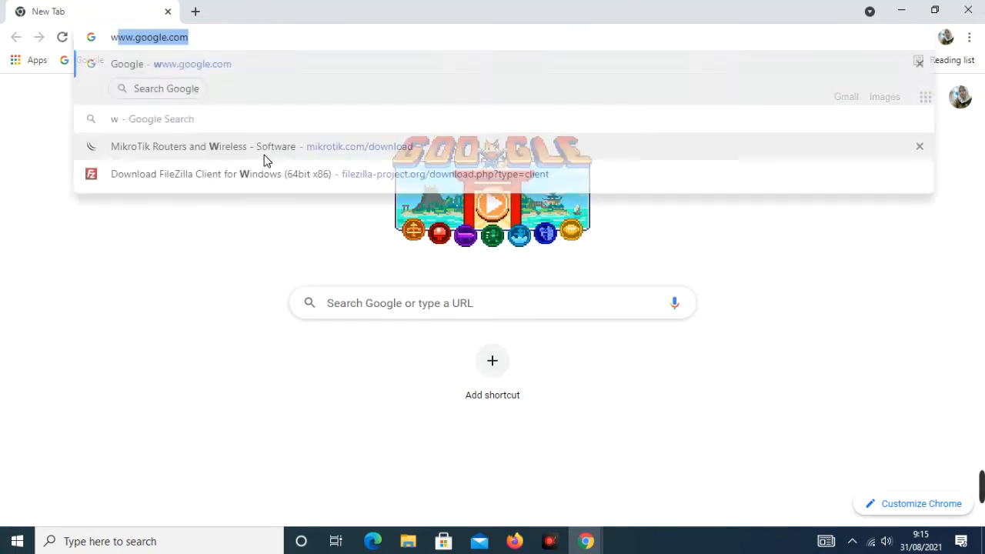
type("ww")
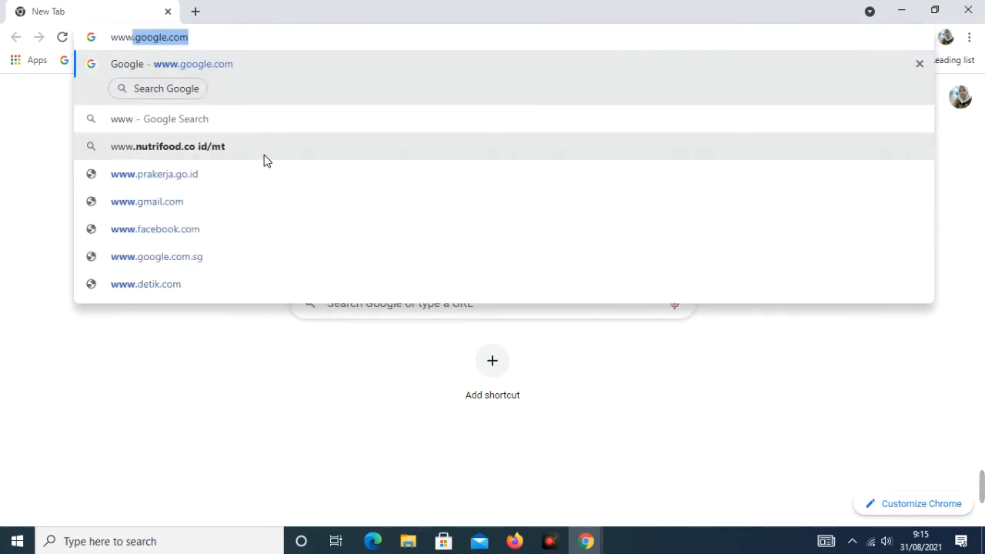
key("Return")
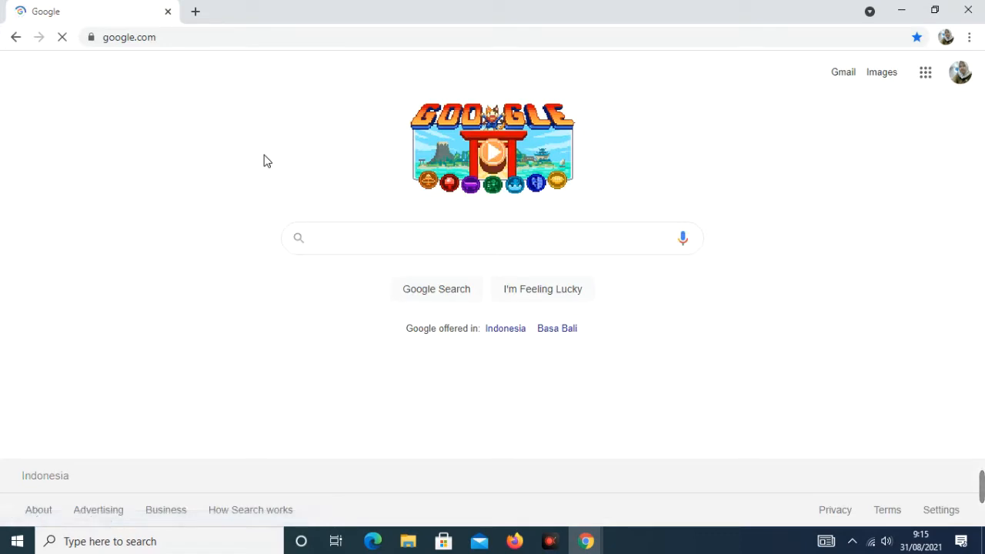
left_click(333, 241)
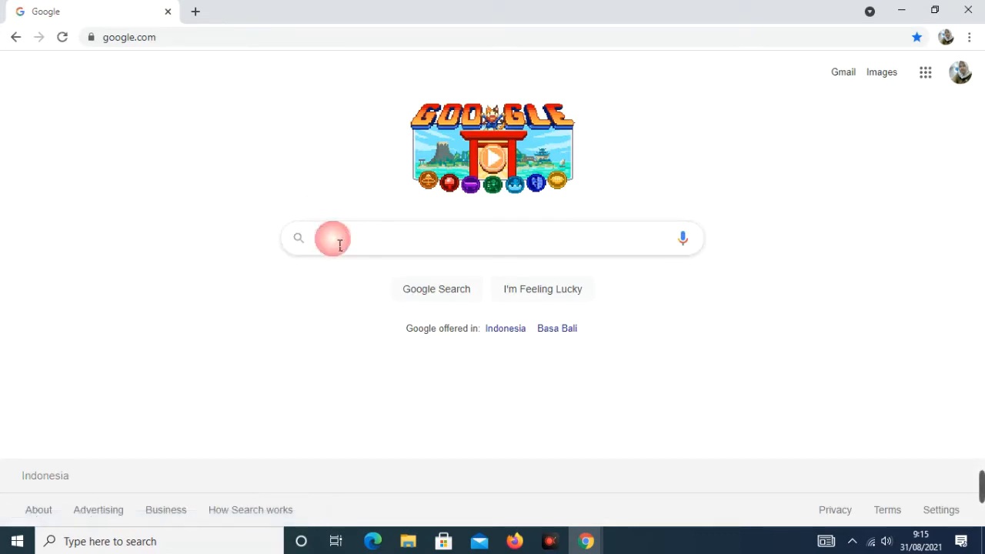
type("w")
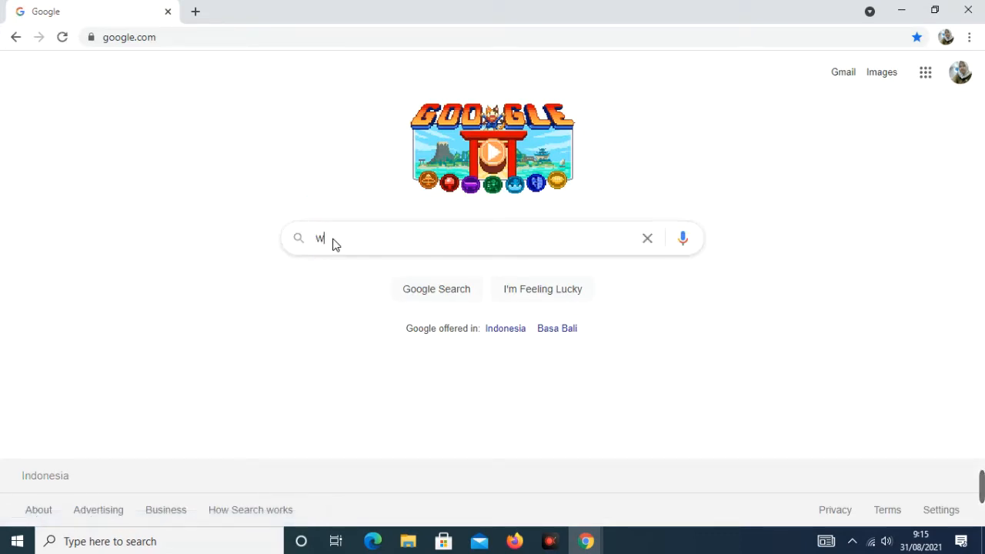
type("inbox")
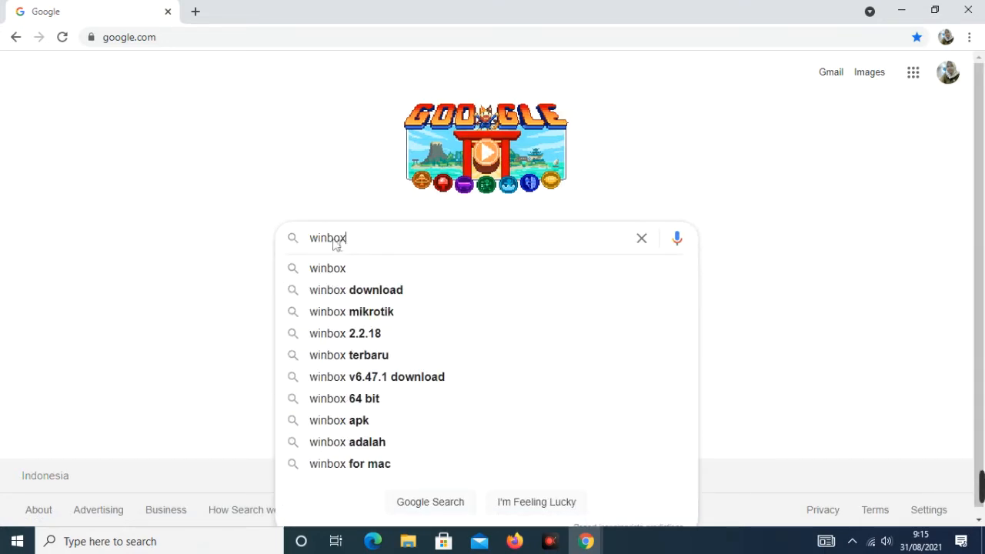
key("Return")
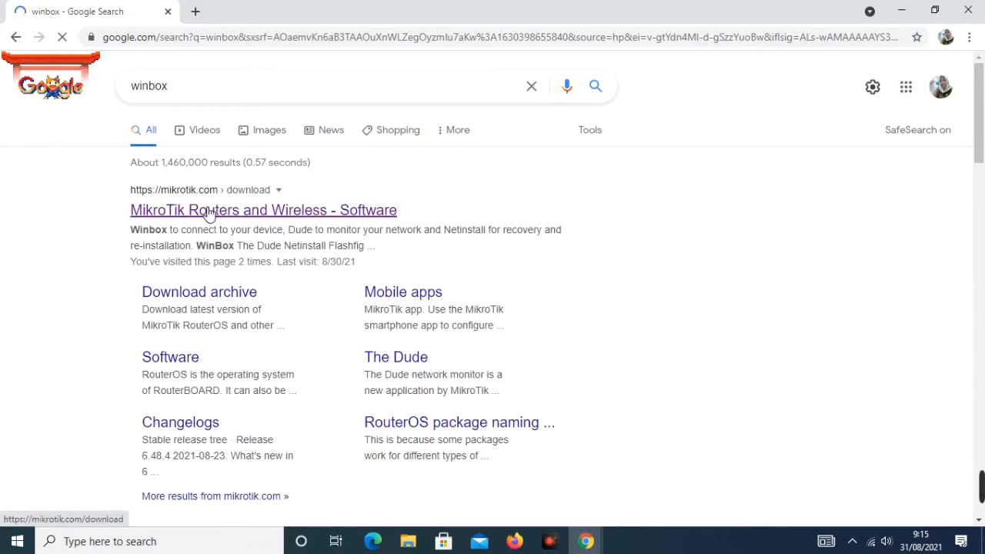
middle_click(208, 210)
Switch to the MikroTik page and expand the WinBox 3.29 64-bit and 32-bit download options
left_click(206, 18)
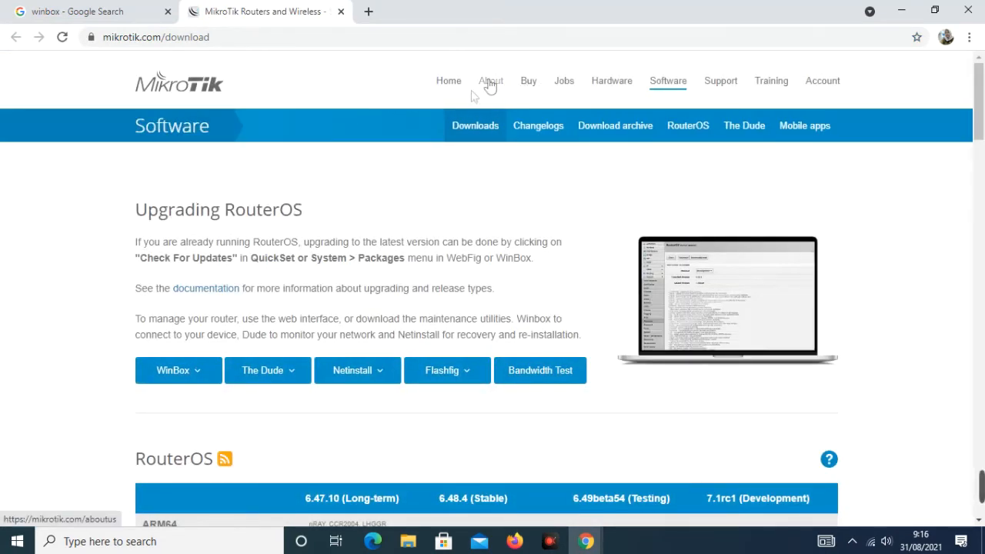
left_click(198, 373)
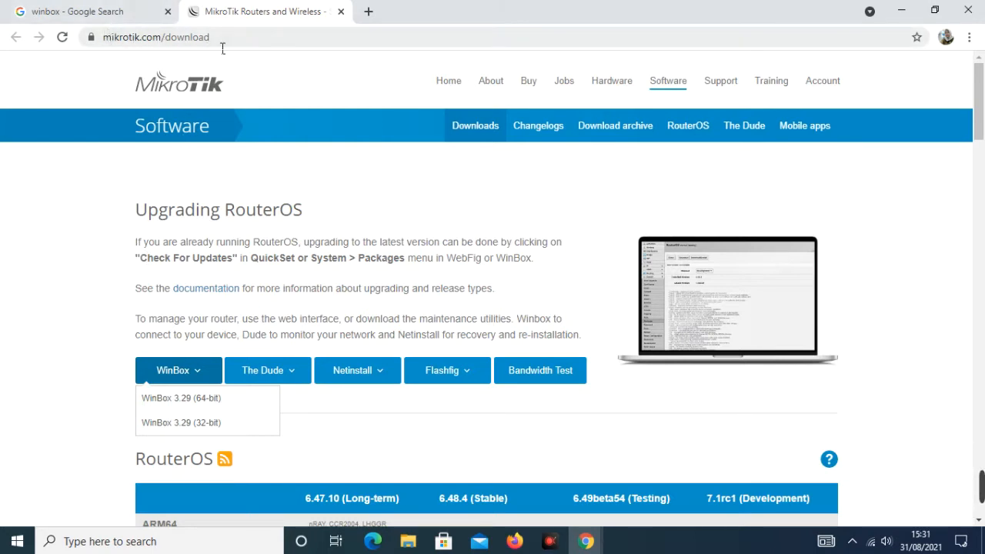
Replace the search with 'filezilla' and view the filezilla-project.org homepage in a new tab
left_click(123, 11)
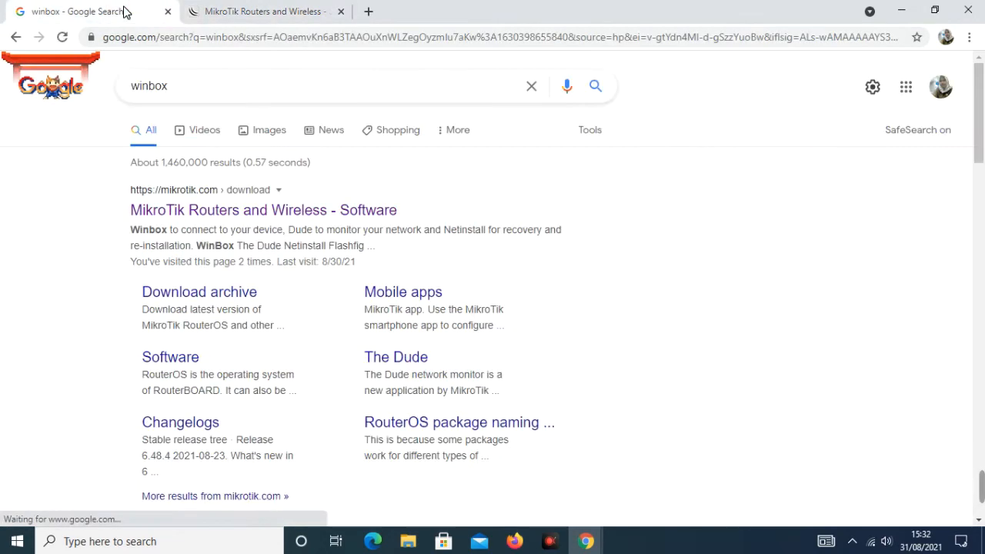
left_click_drag(144, 94, 129, 91)
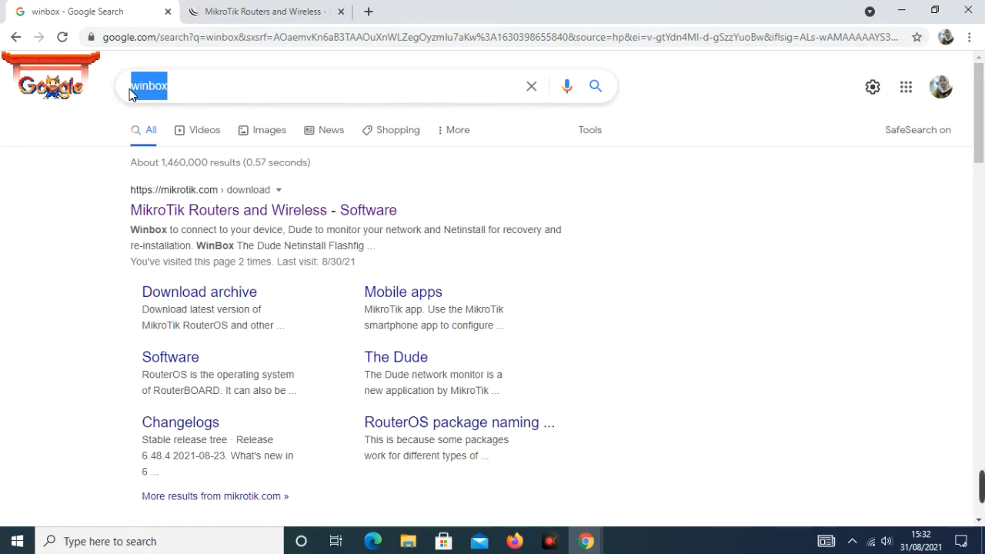
type("fi")
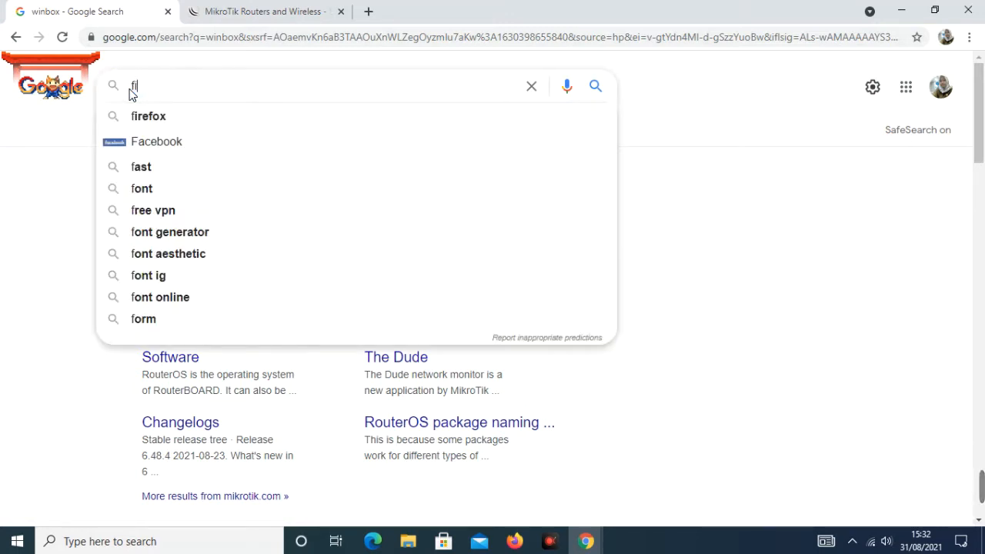
type("lezilla")
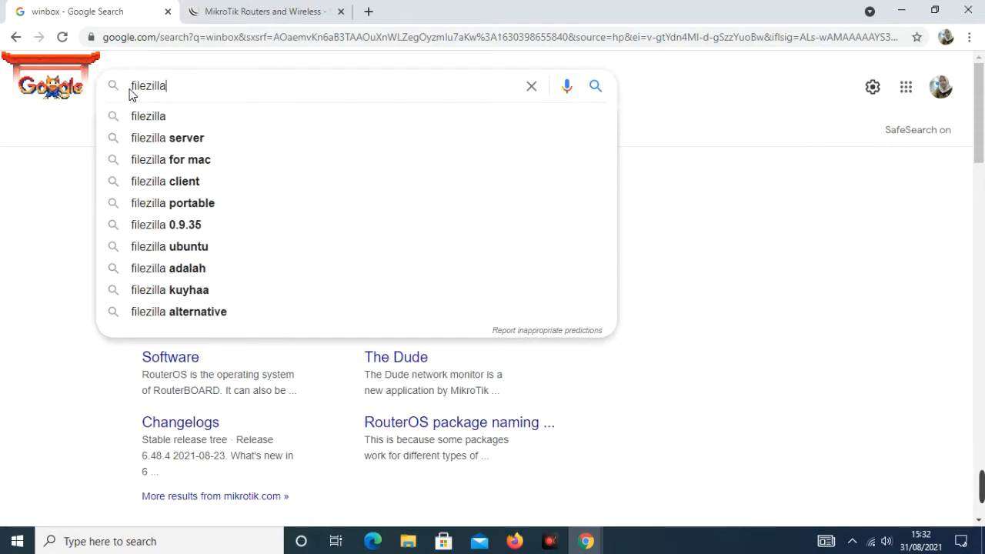
key("Return")
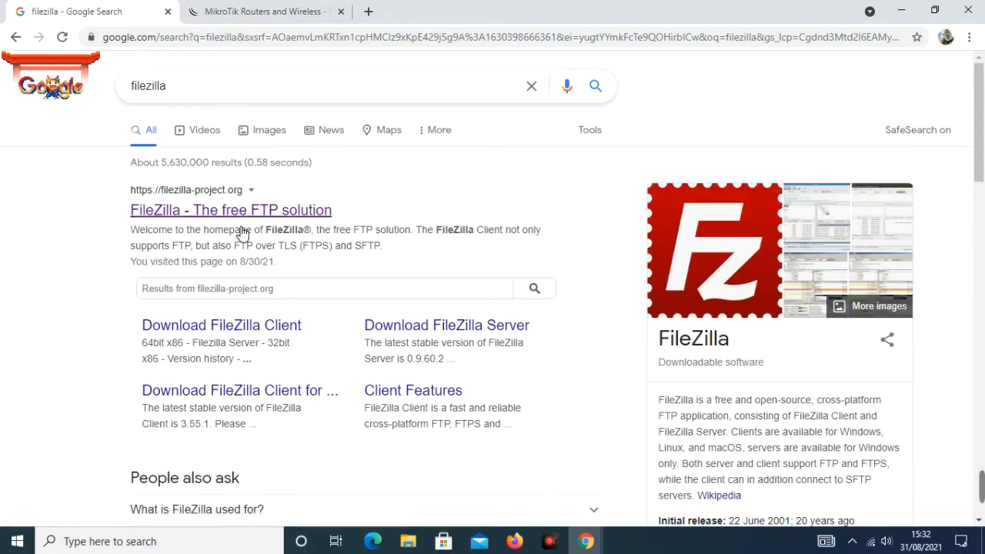
middle_click(241, 219)
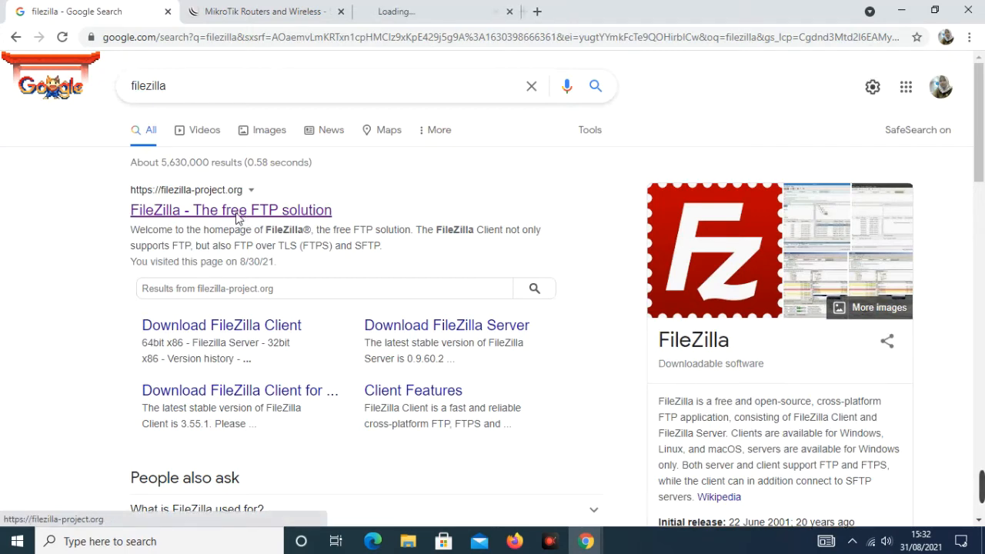
left_click(413, 14)
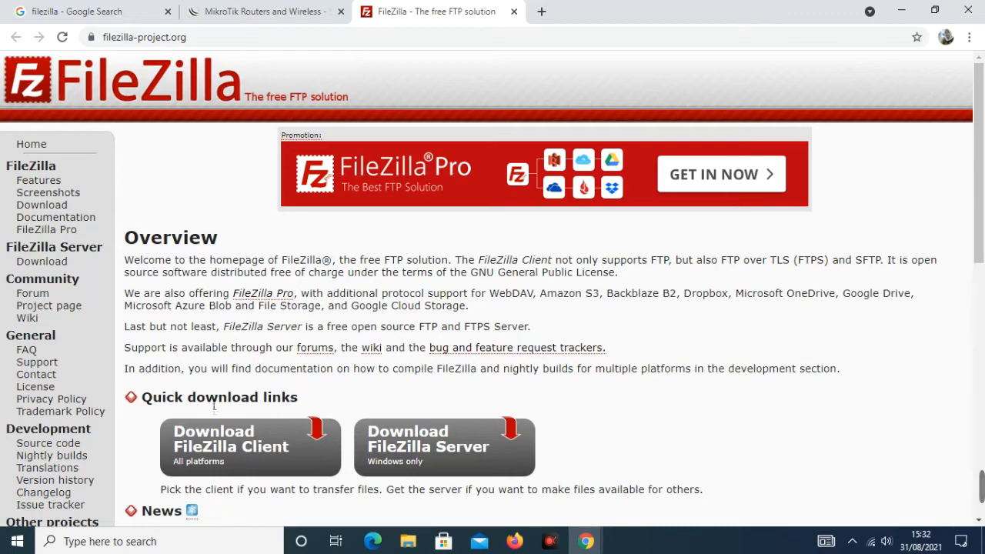
scroll(228, 389, "down", 2)
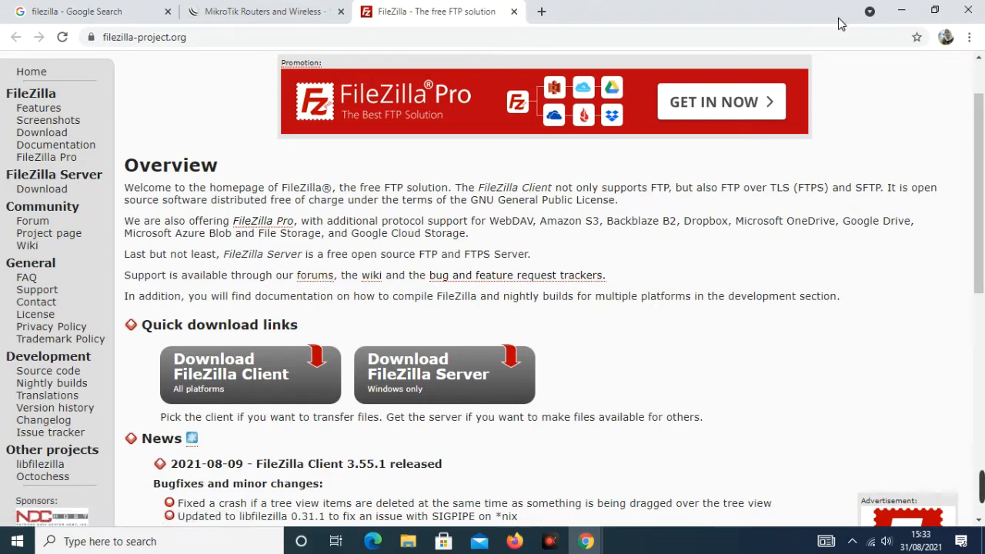
Close Chrome, launch winbox64, refresh Neighbors and connect to the first hAP lite router
left_click(902, 16)
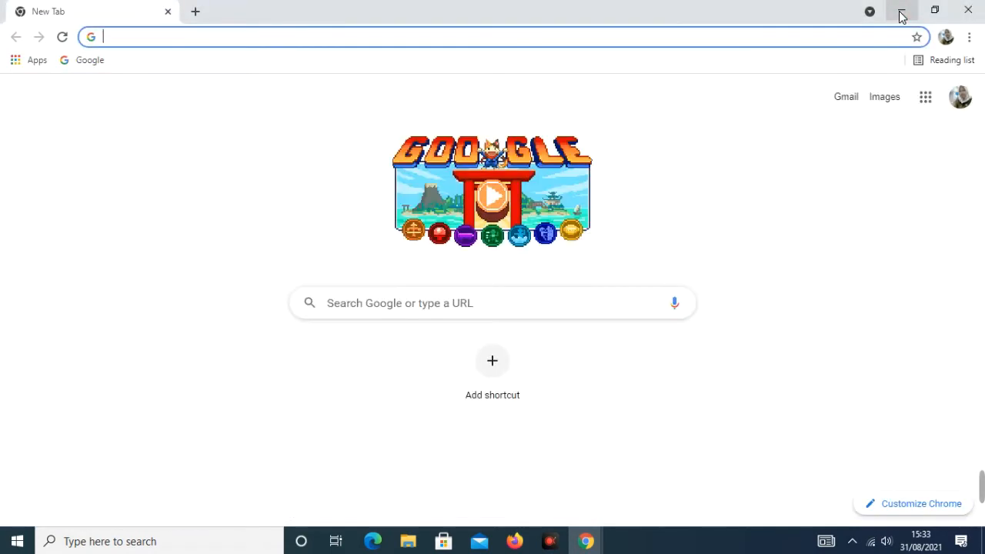
left_click(971, 10)
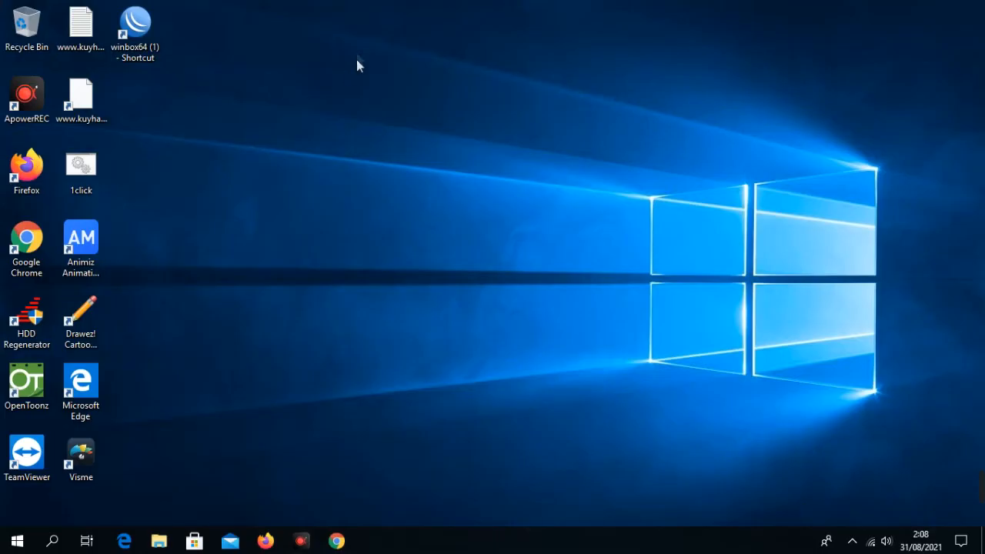
double_click(136, 25)
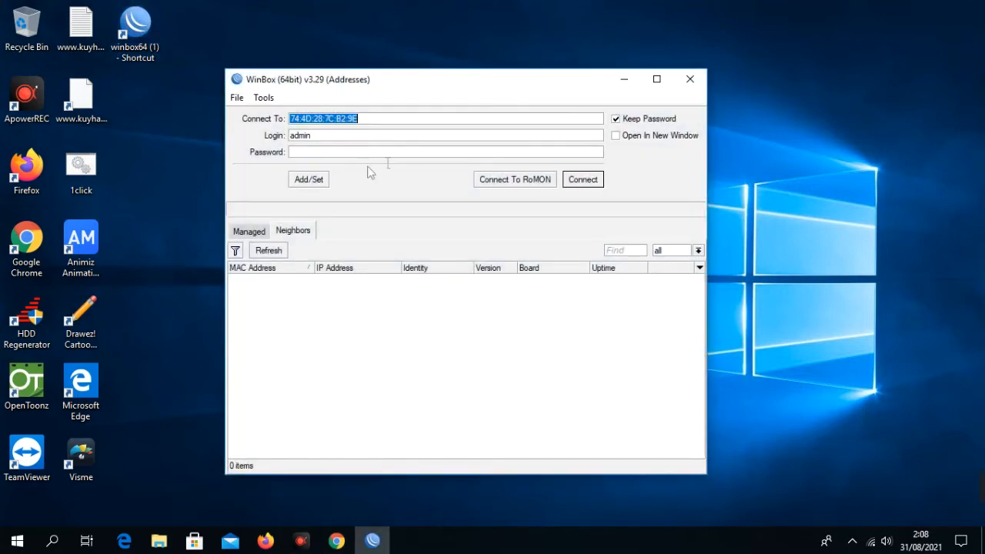
left_click(315, 322)
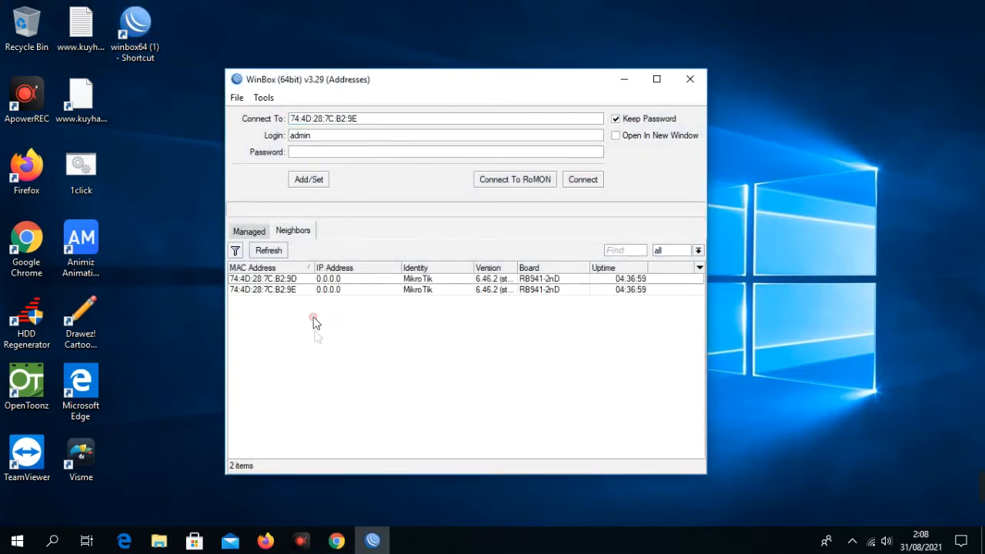
left_click(270, 253)
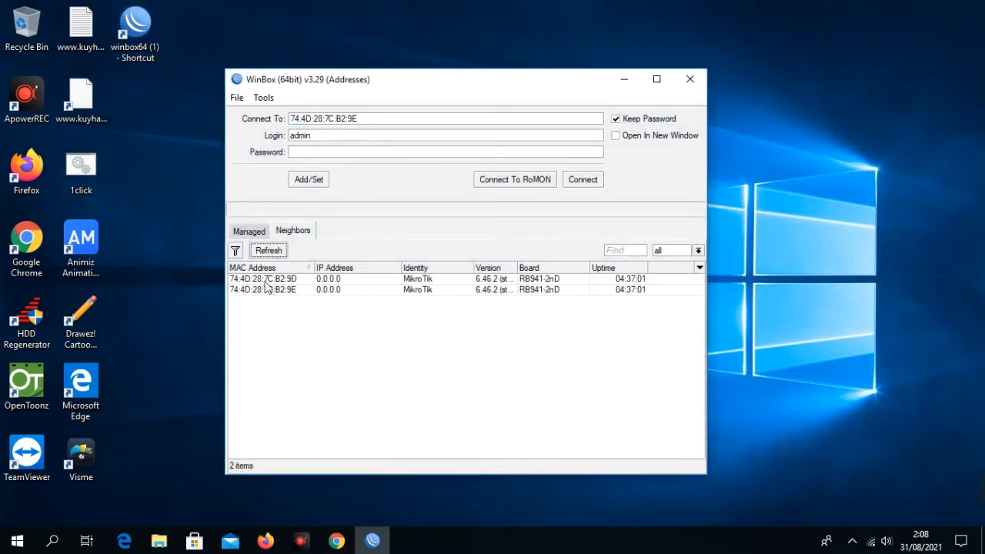
left_click(265, 278)
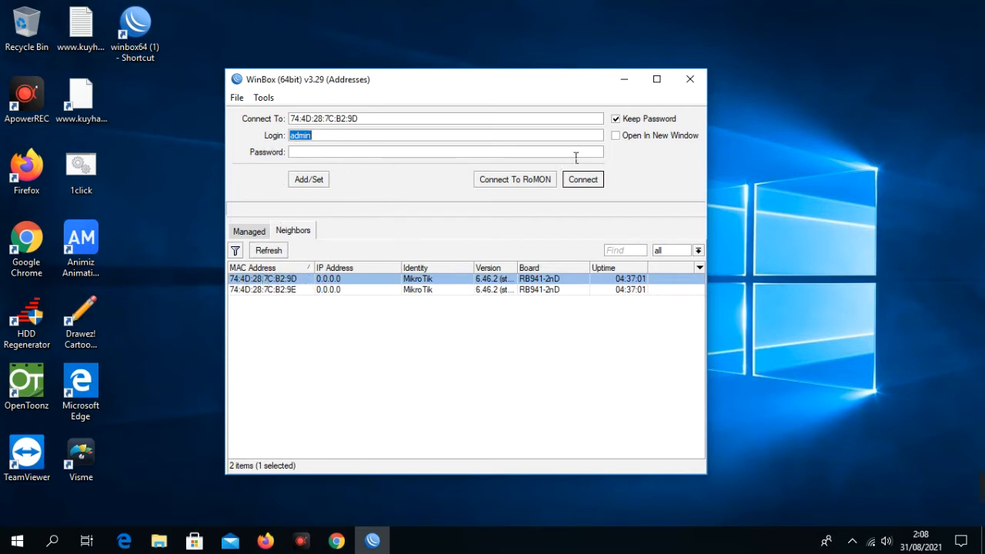
left_click(585, 181)
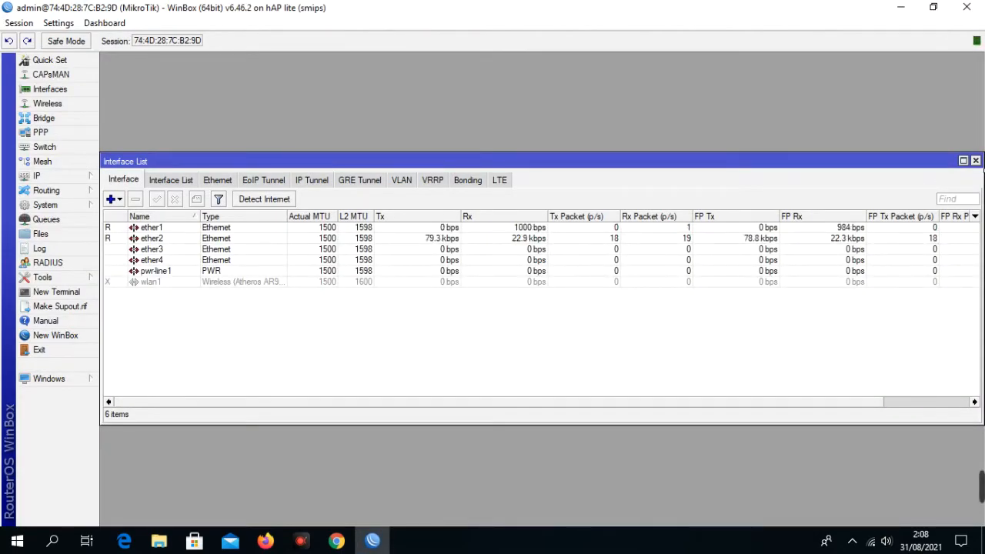
Close the Interface List, check the empty IP Address List, then bring up IP > DHCP Client
left_click(975, 162)
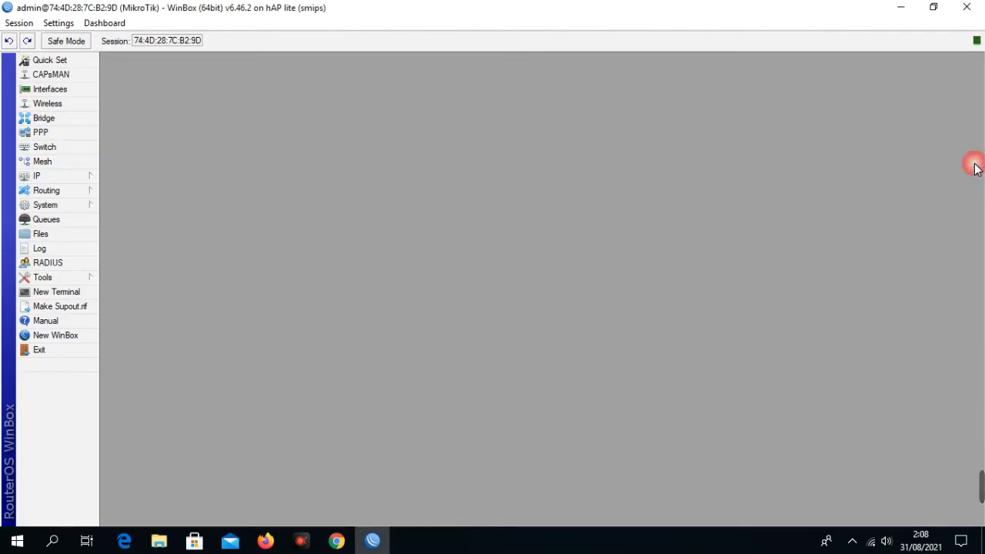
left_click(66, 177)
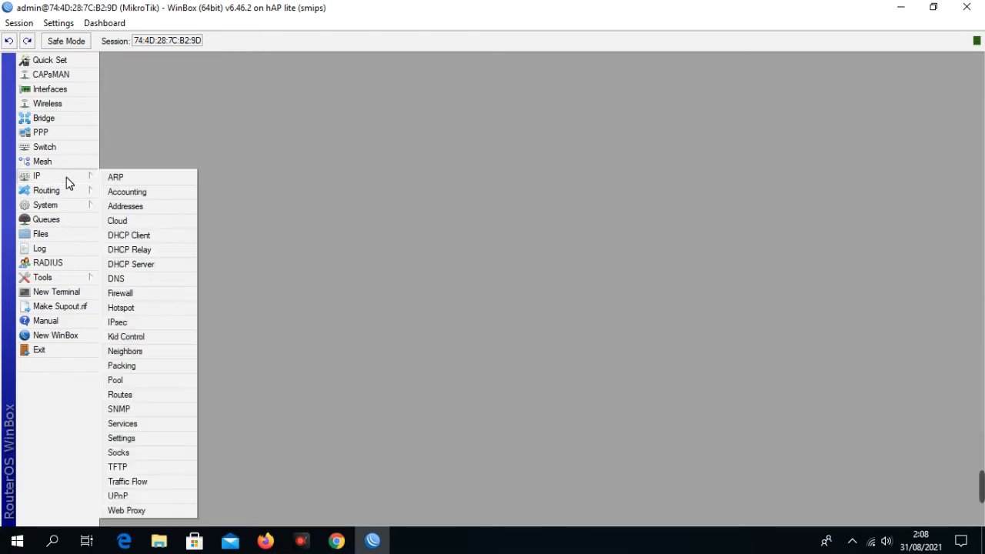
left_click(127, 206)
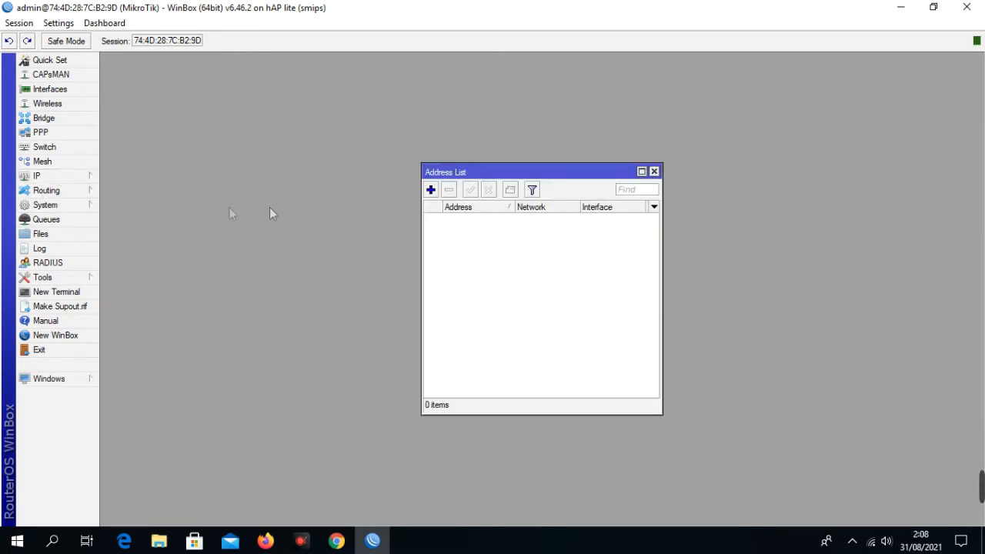
left_click(654, 173)
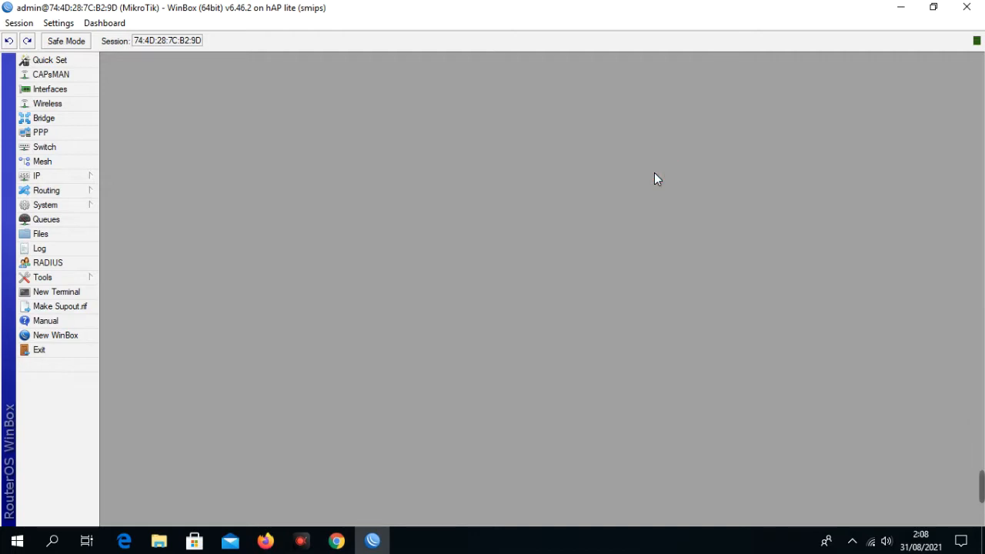
left_click(70, 174)
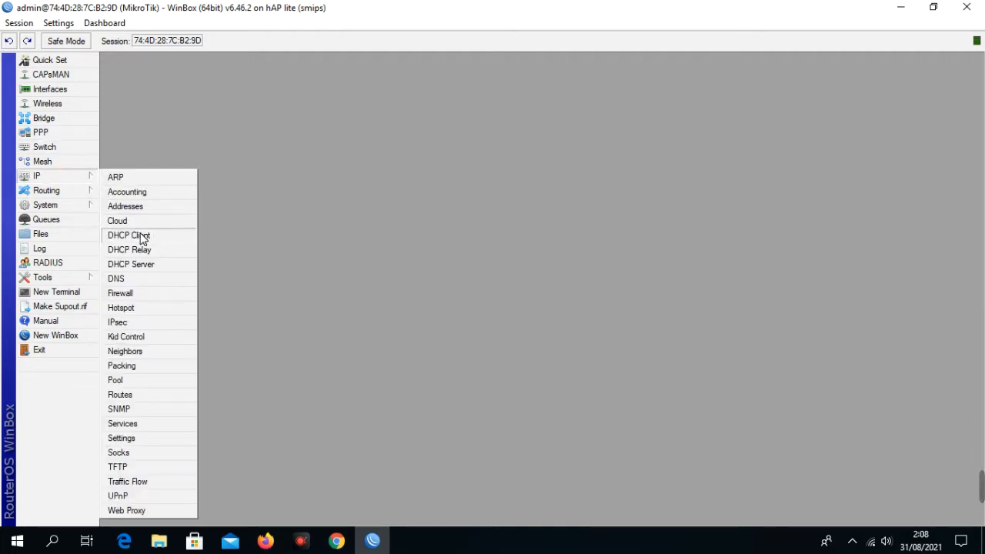
left_click(143, 239)
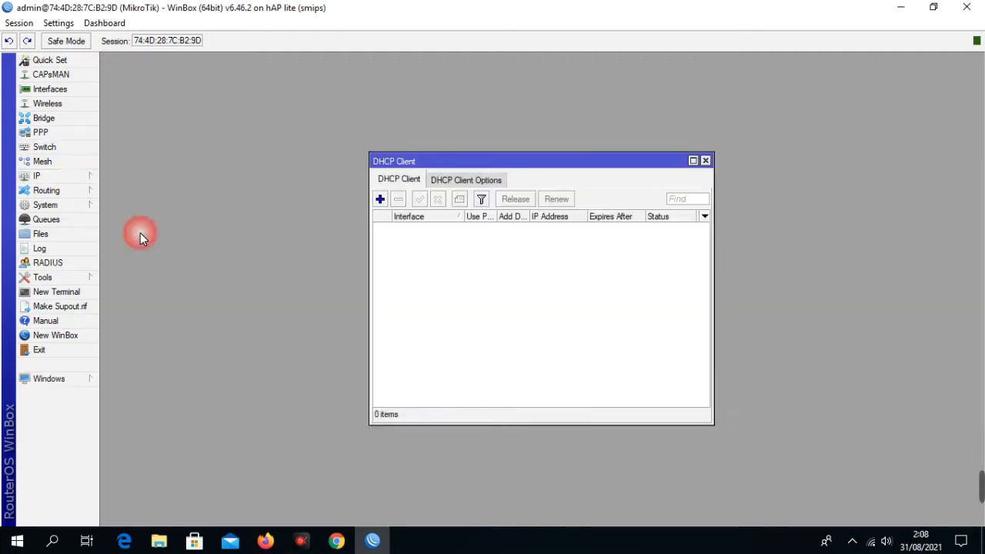
Add a DHCP client on ether1 with Use Peer DNS enabled, then close the client list
left_click(379, 201)
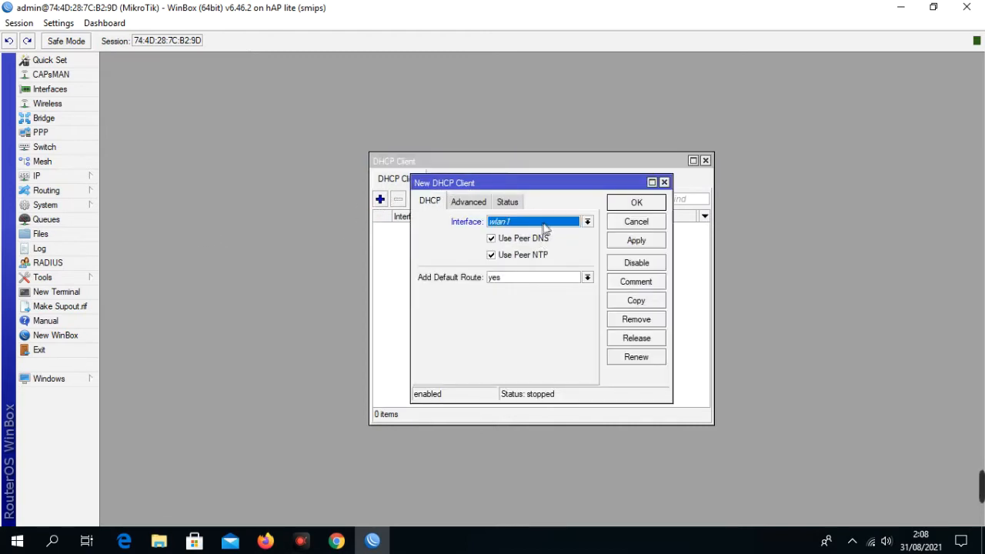
left_click(517, 222)
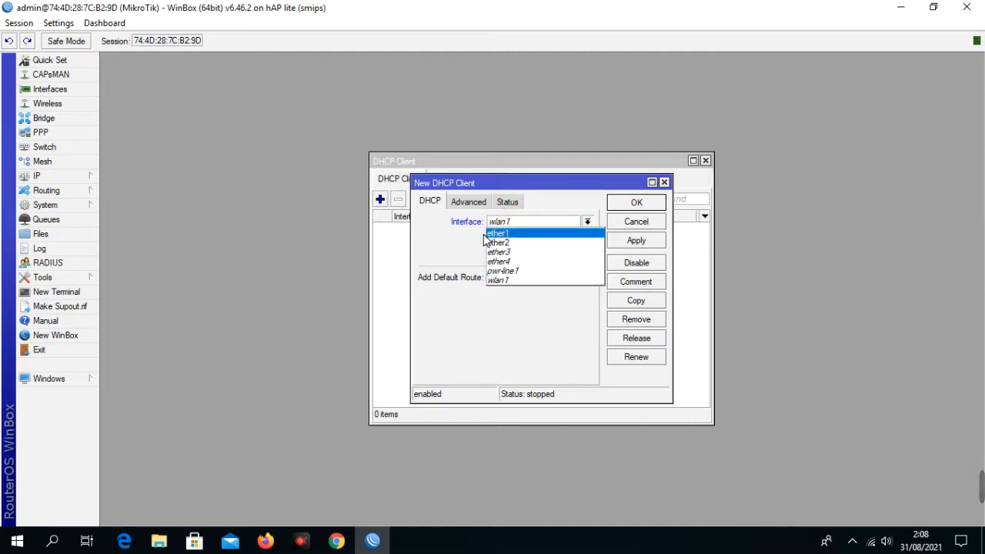
left_click(486, 234)
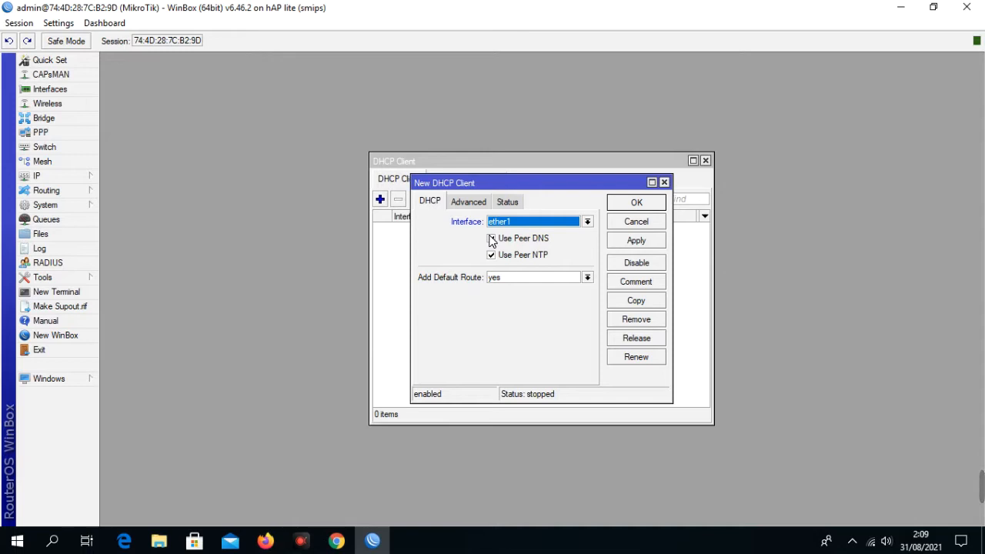
left_click(492, 239)
left_click(658, 242)
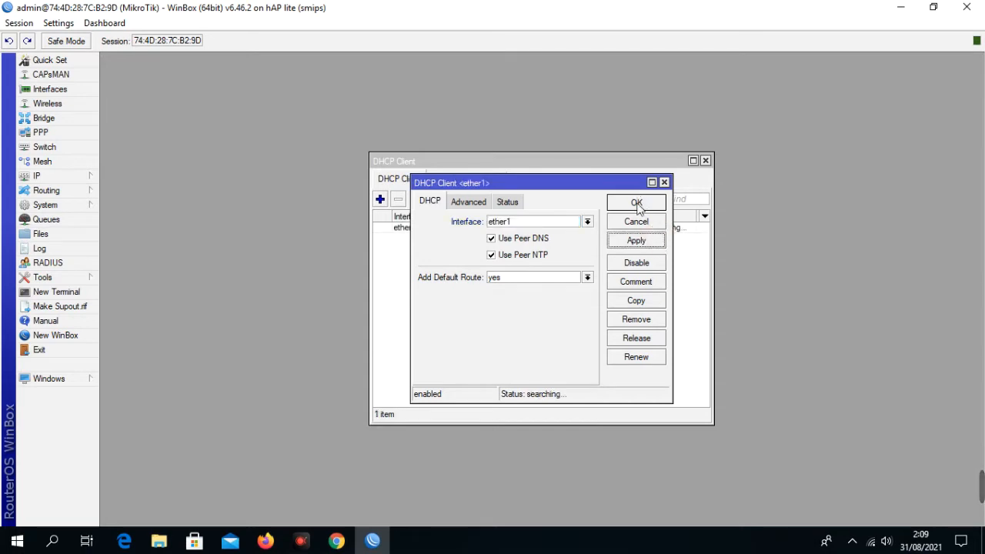
left_click(638, 204)
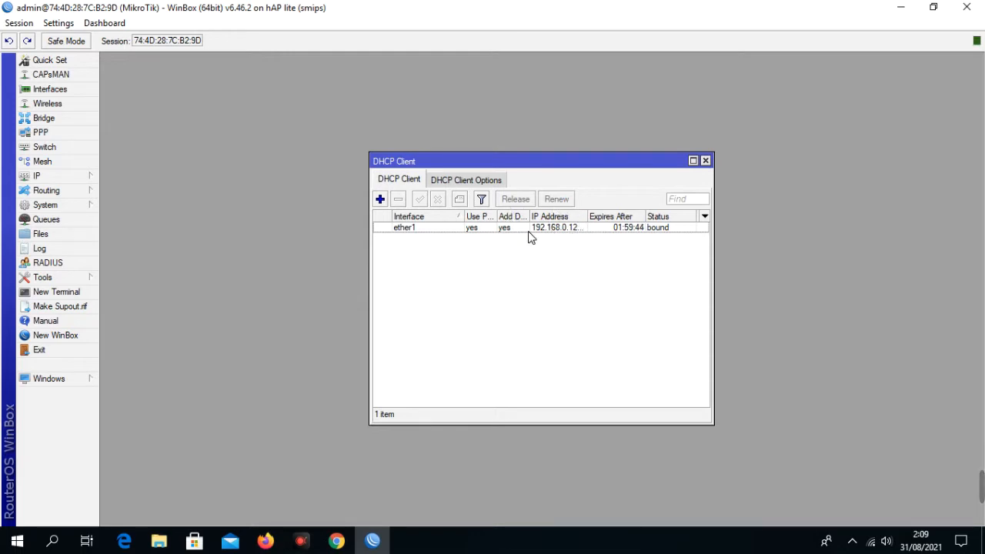
left_click(705, 161)
Show IP > Addresses, listing the dynamic 192.168.0.12 address on ether1
left_click(47, 178)
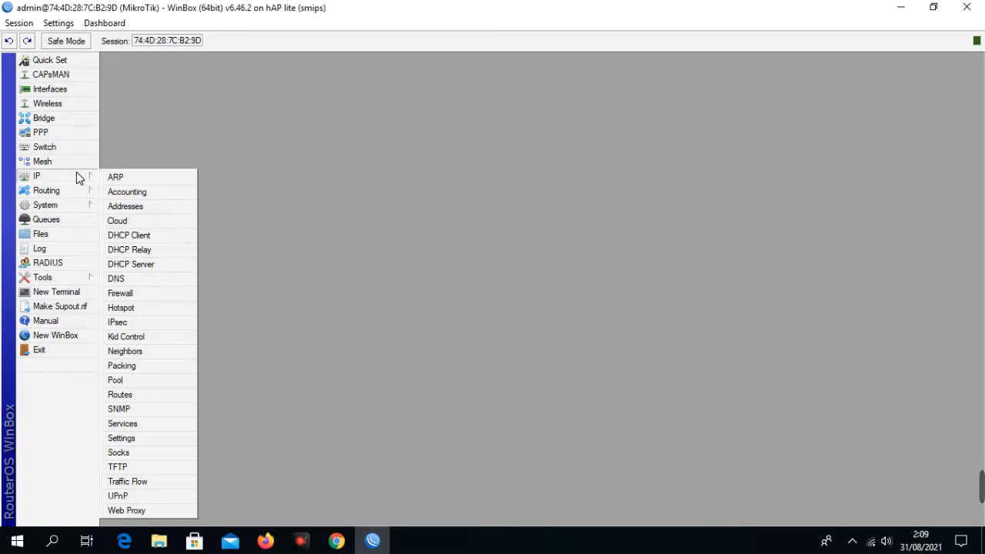
left_click(153, 208)
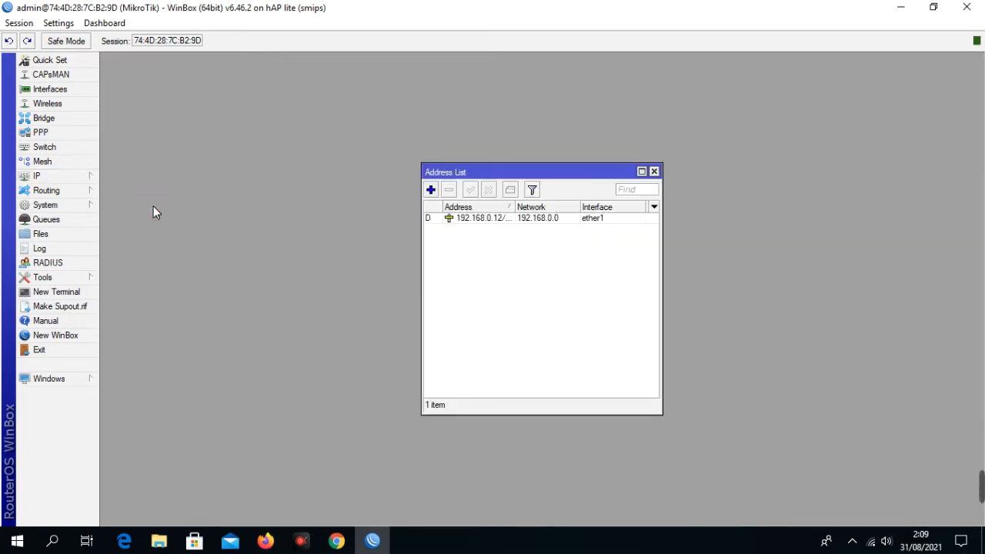
Add the address 192.168.5.1/24 on interface ether2 in the Address List
left_click(431, 190)
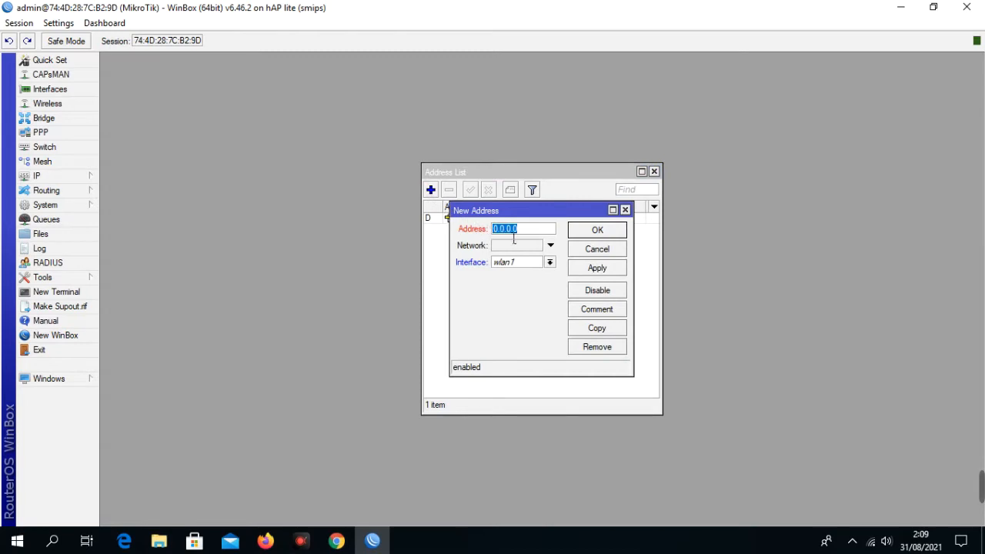
type("192.168.5.1")
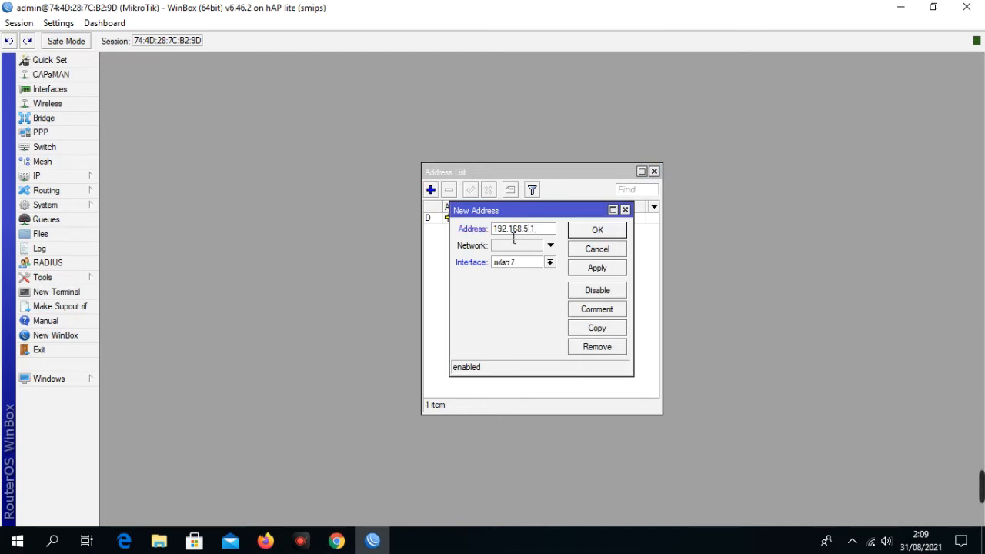
type("/24")
left_click(511, 264)
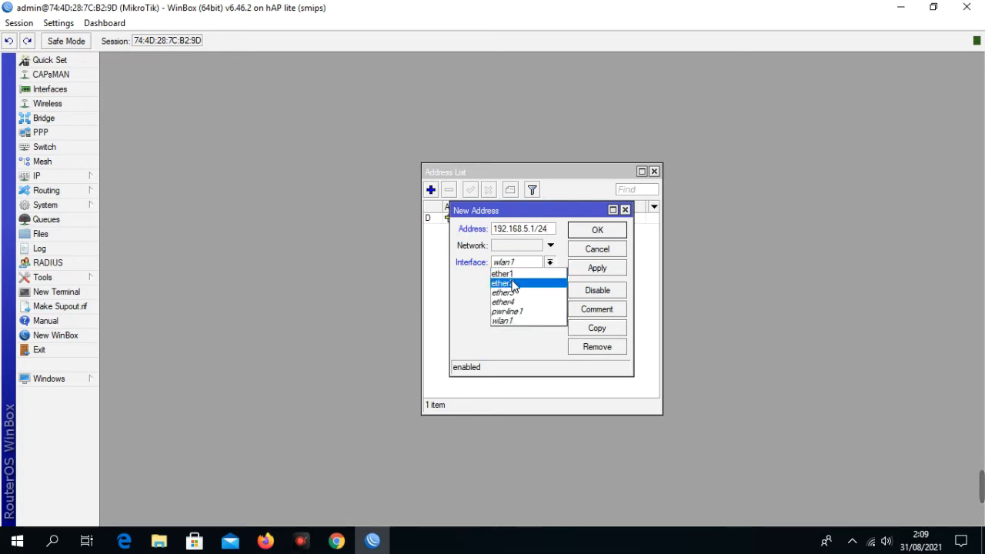
left_click(514, 284)
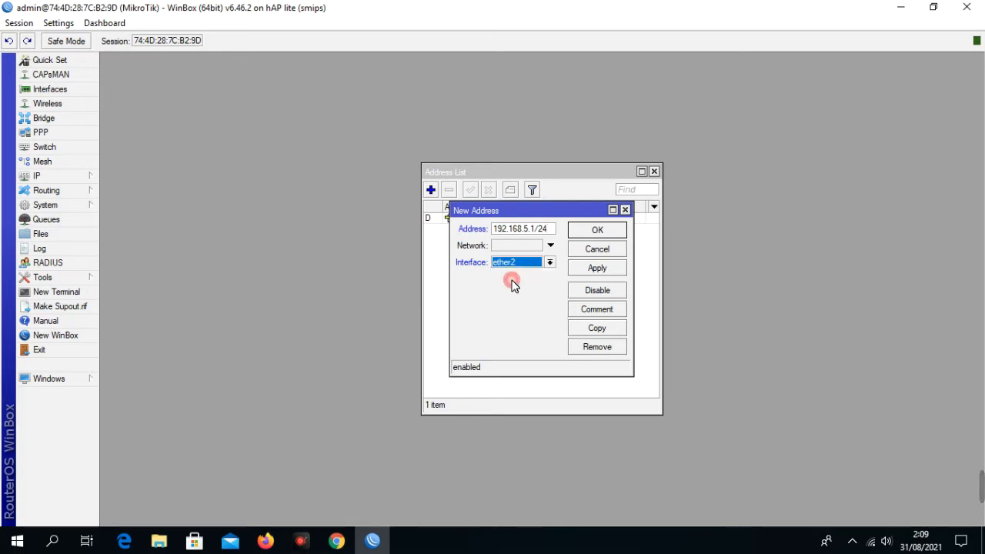
left_click(577, 272)
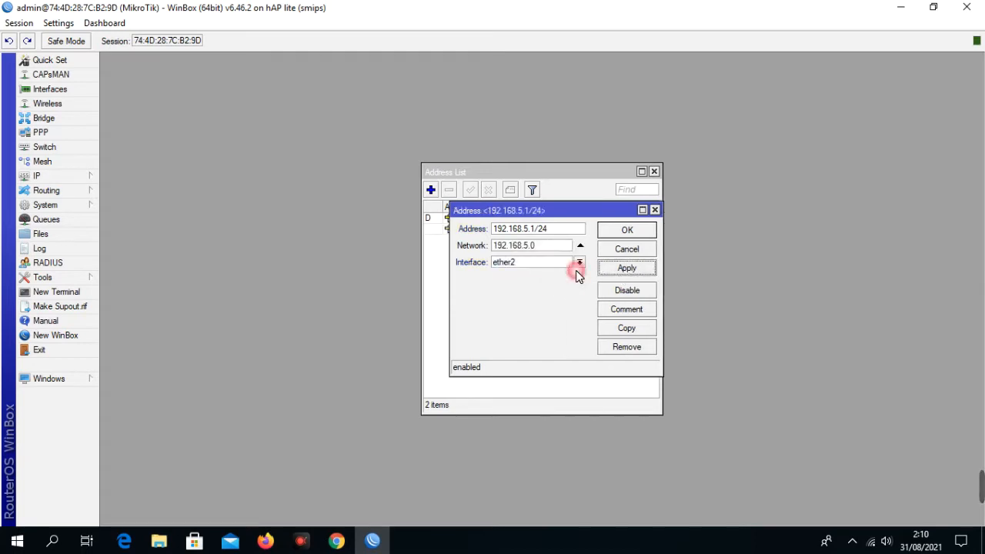
left_click(618, 231)
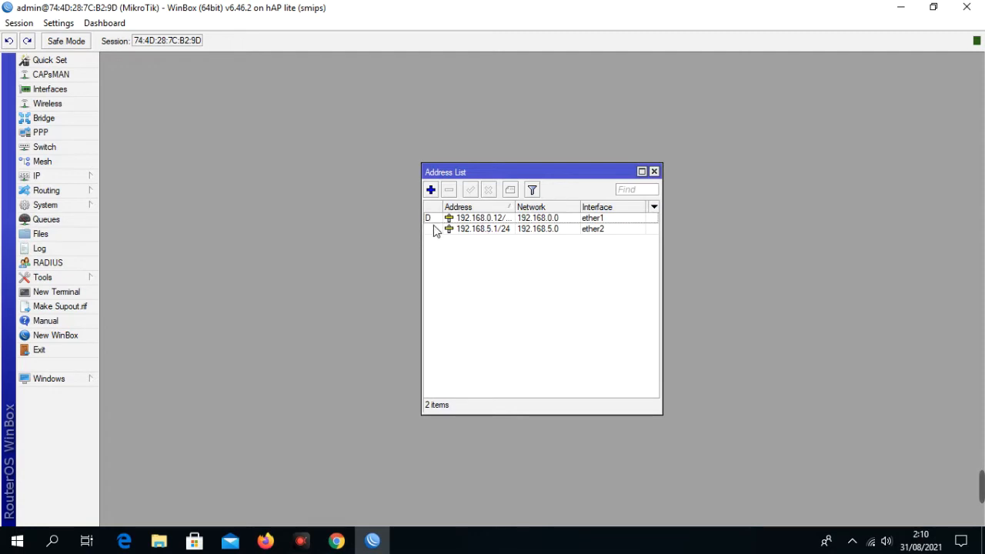
mouse_move(432, 223)
Start DHCP Setup from IP > DHCP Server with ether2 as the server interface
left_click(38, 172)
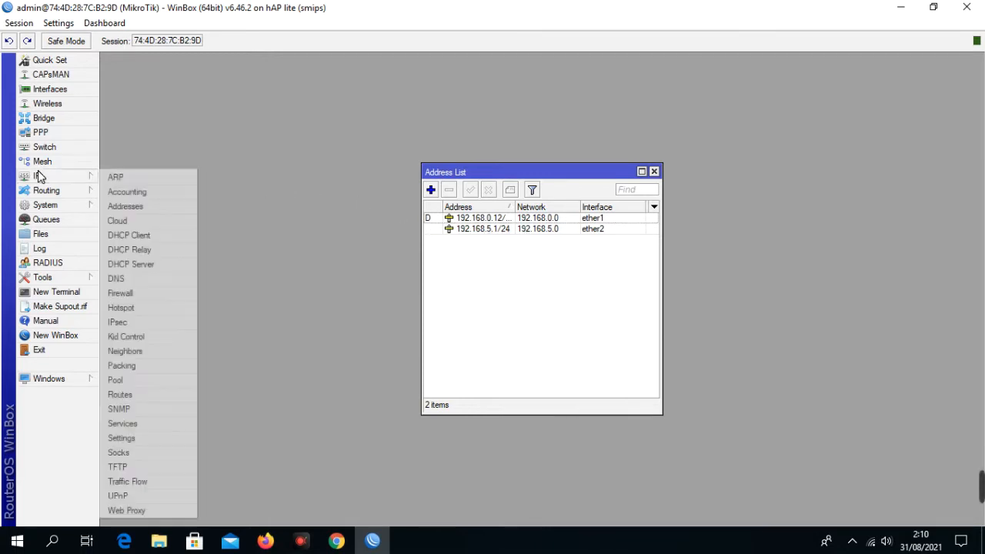
left_click(151, 264)
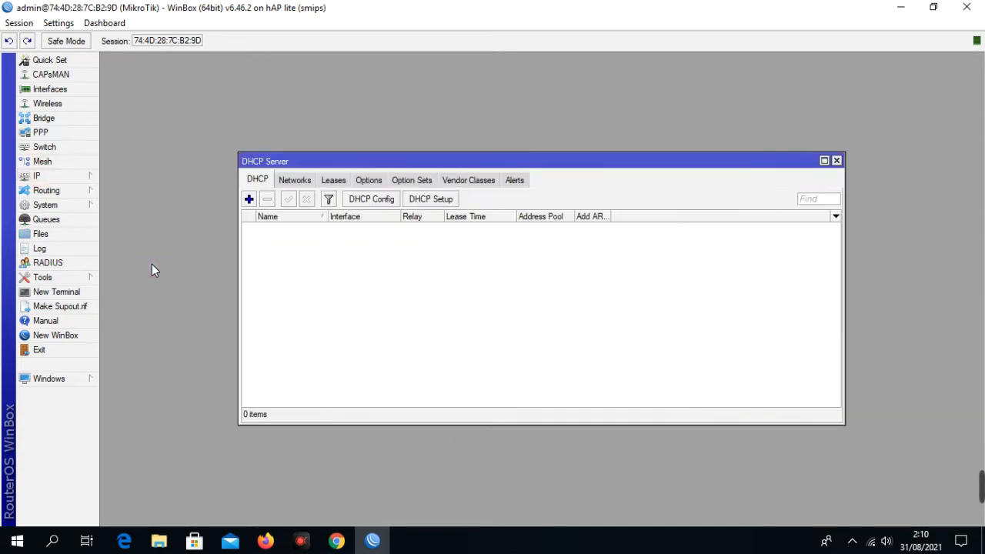
left_click(419, 201)
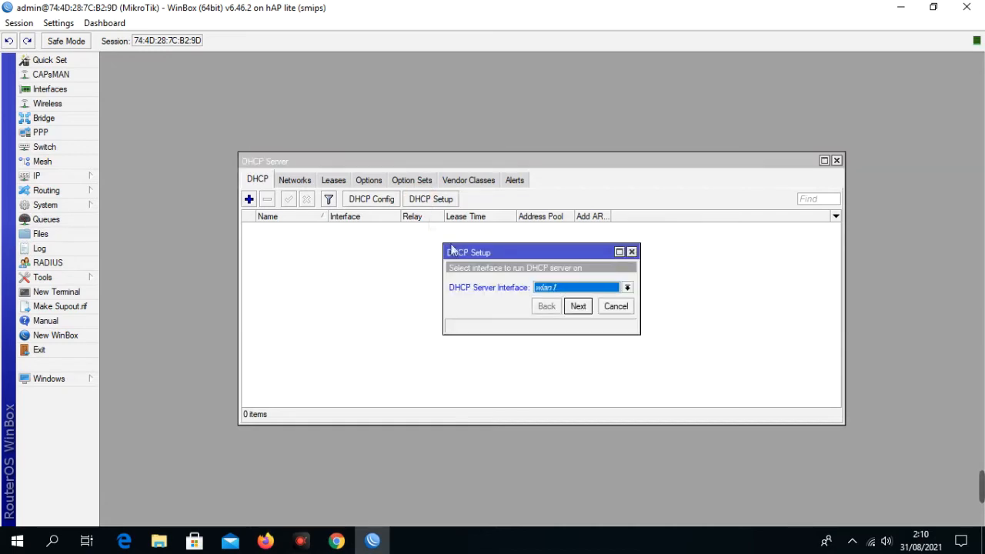
left_click(571, 289)
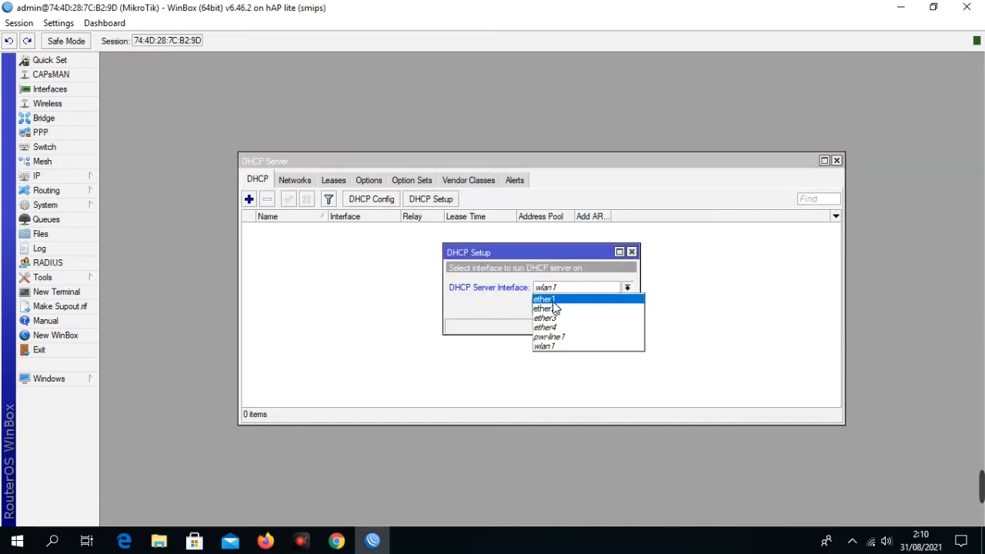
left_click(546, 308)
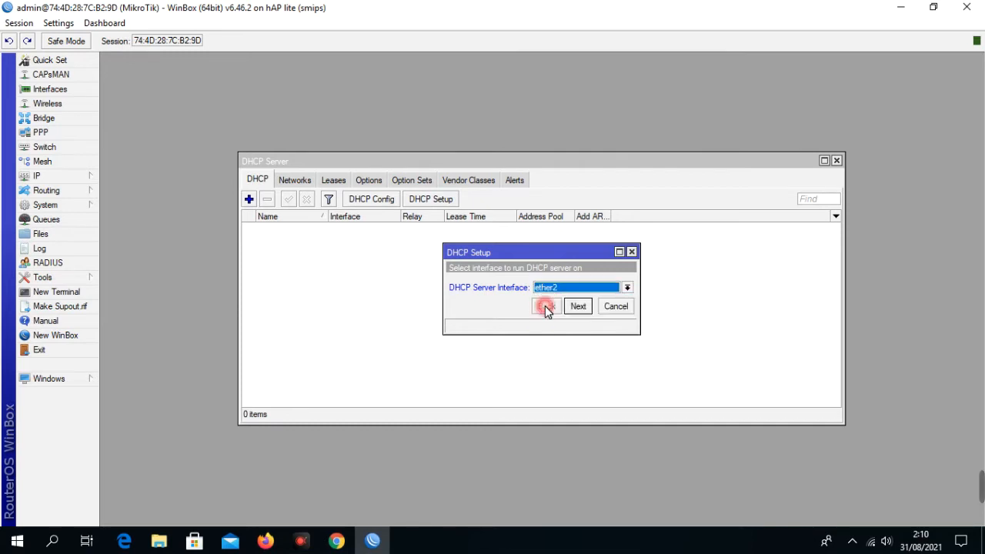
left_click(578, 308)
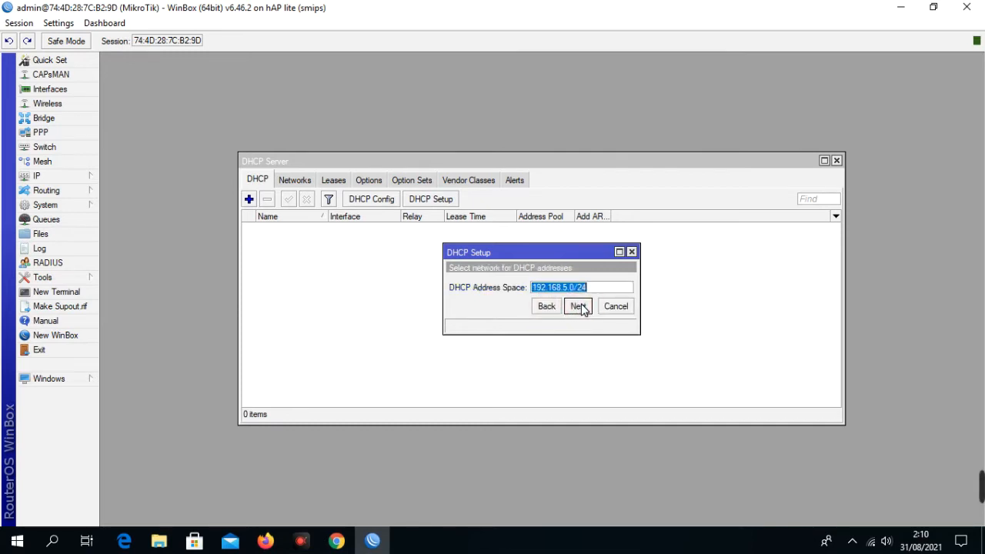
Accept 192.168.5.0/24, gateway 192.168.5.1, pool .2–.254, suggested DNS and a 00:10:00 lease
left_click(579, 306)
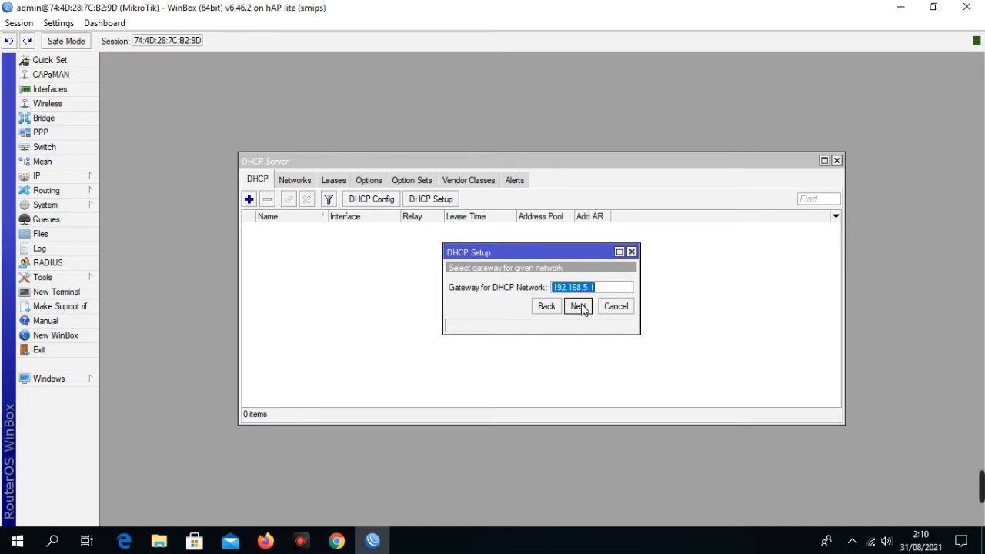
left_click(578, 306)
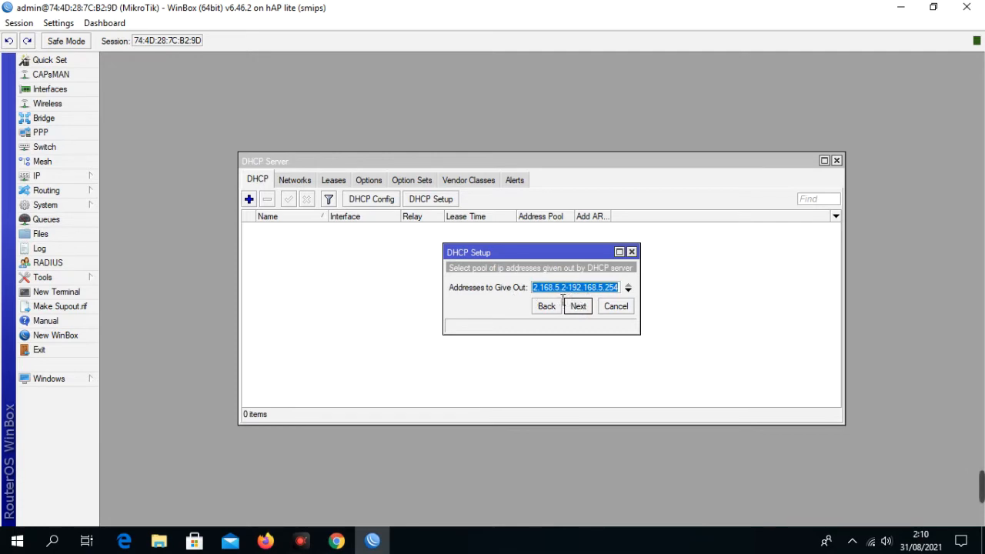
left_click(614, 291)
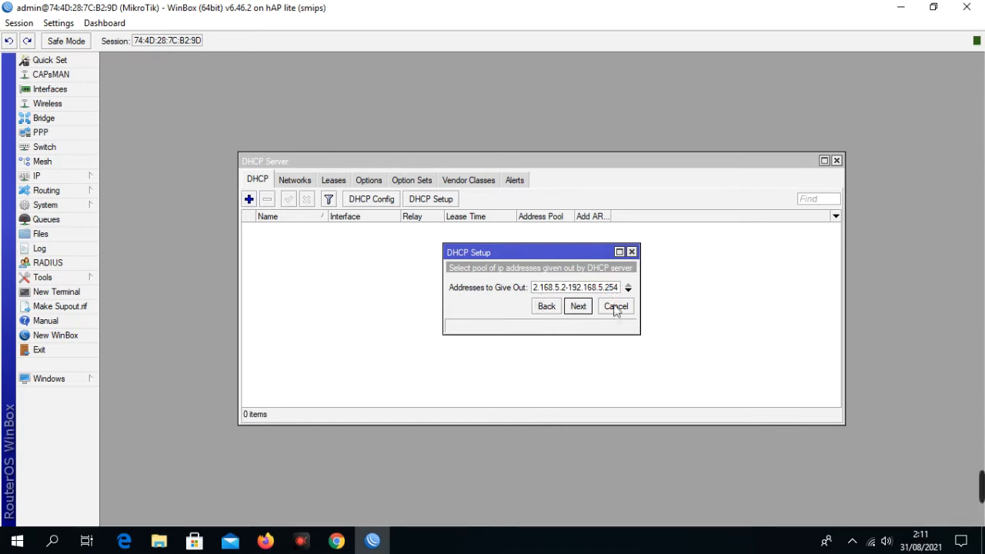
left_click(578, 307)
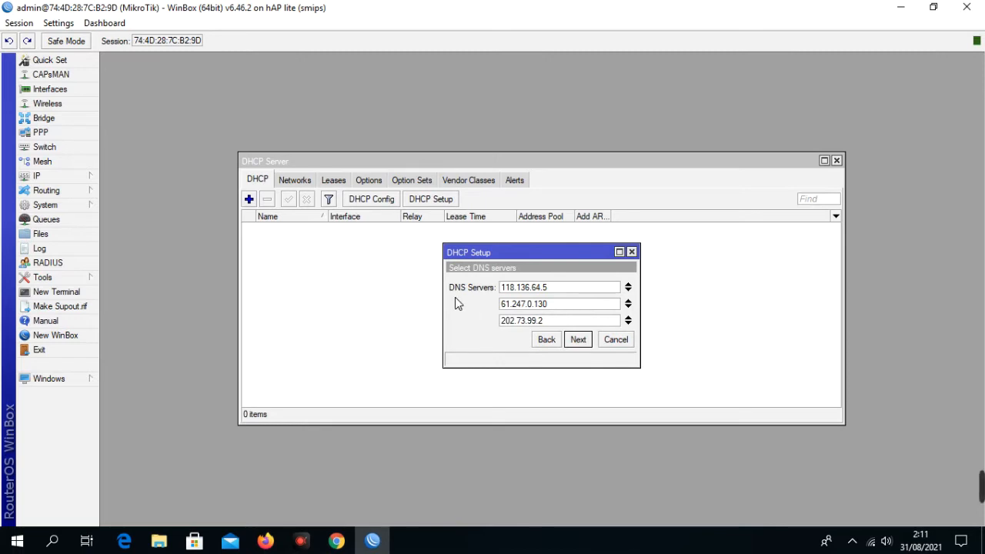
left_click(578, 339)
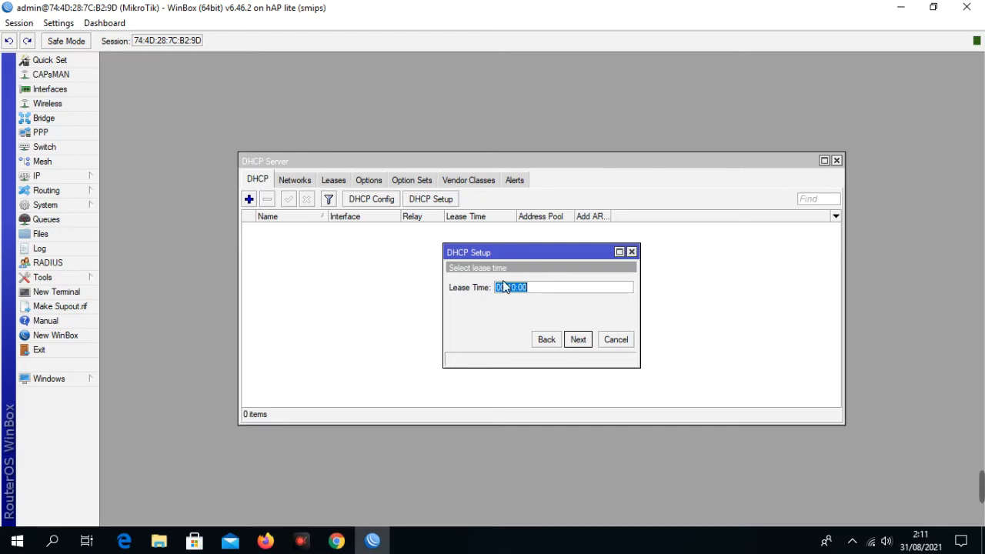
left_click(578, 340)
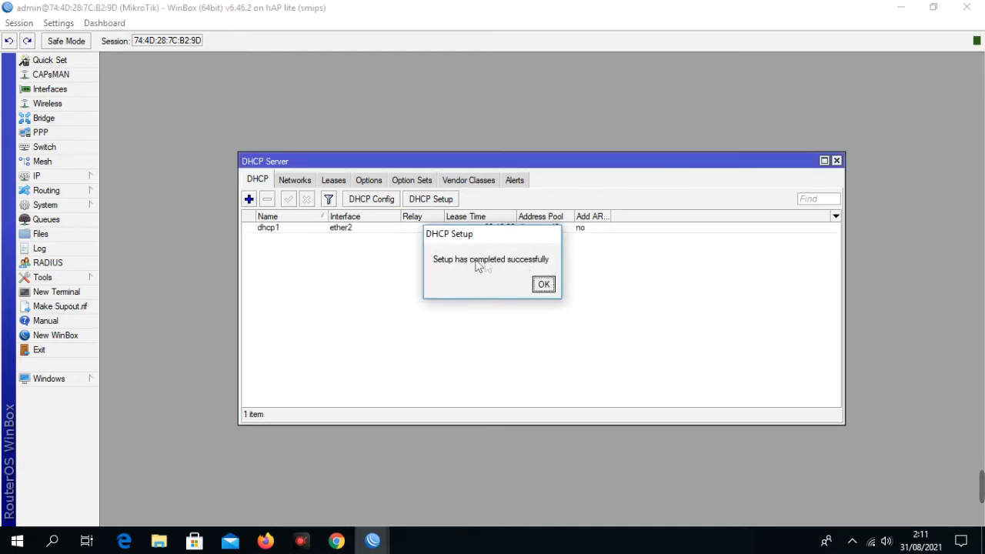
left_click(543, 283)
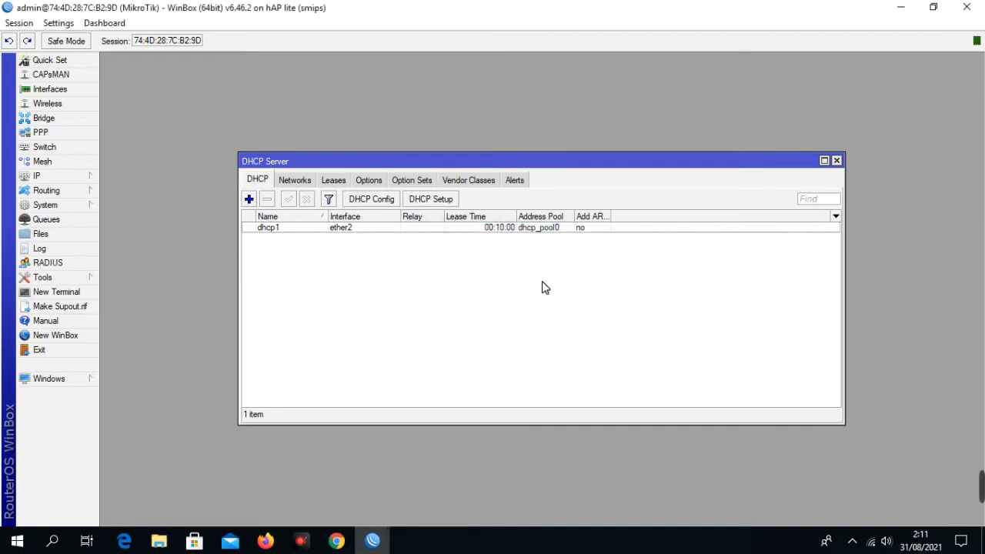
left_click(77, 293)
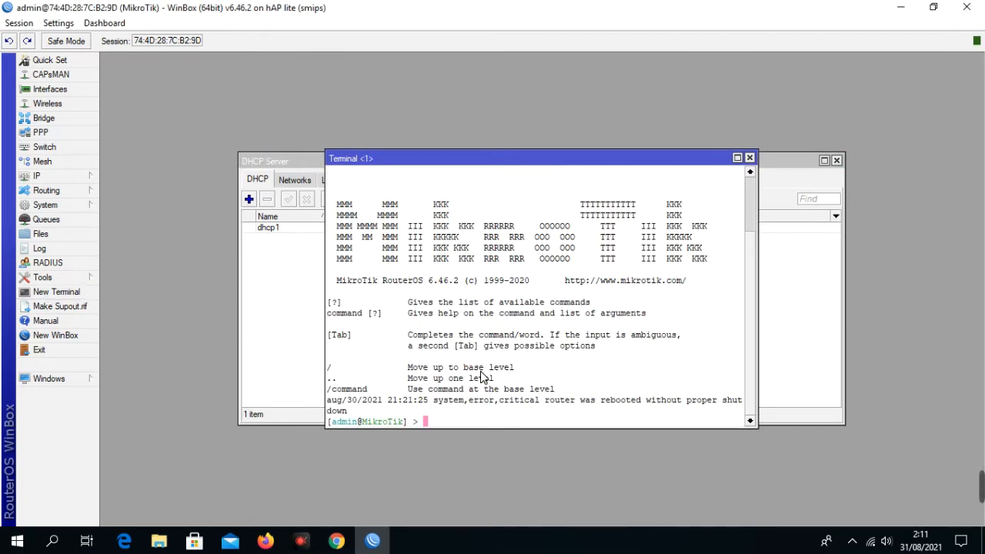
type("ping www.goo")
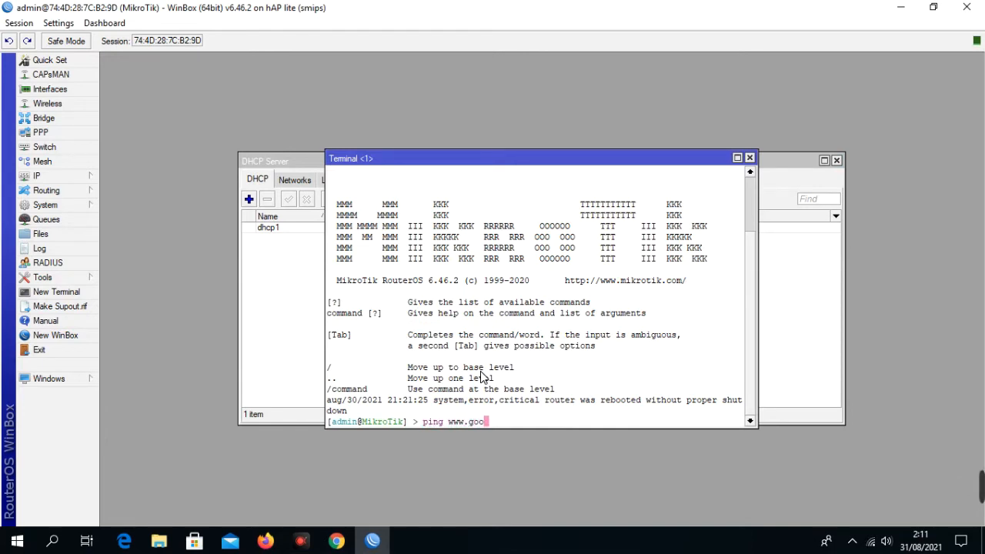
type("gle.cop")
type("m")
key("Return")
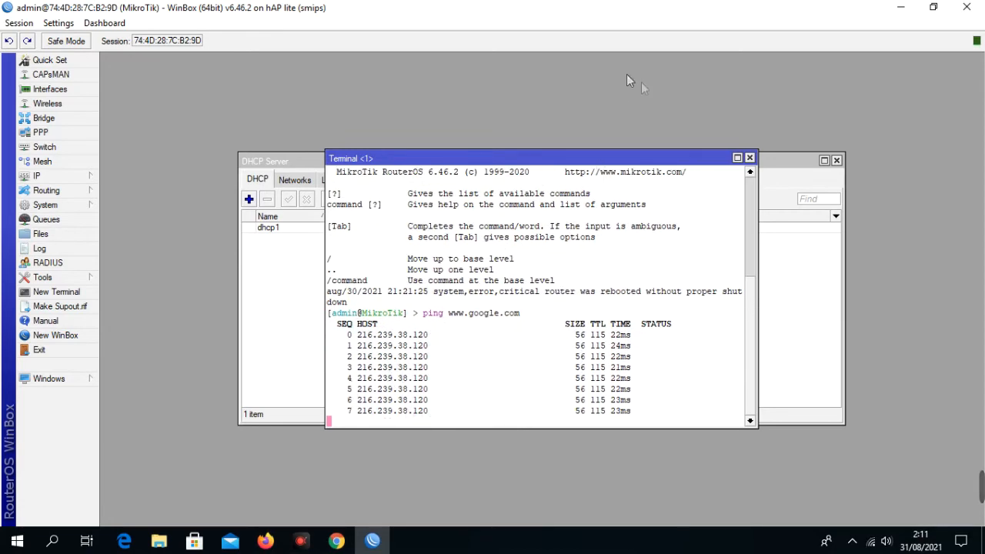
left_click(749, 158)
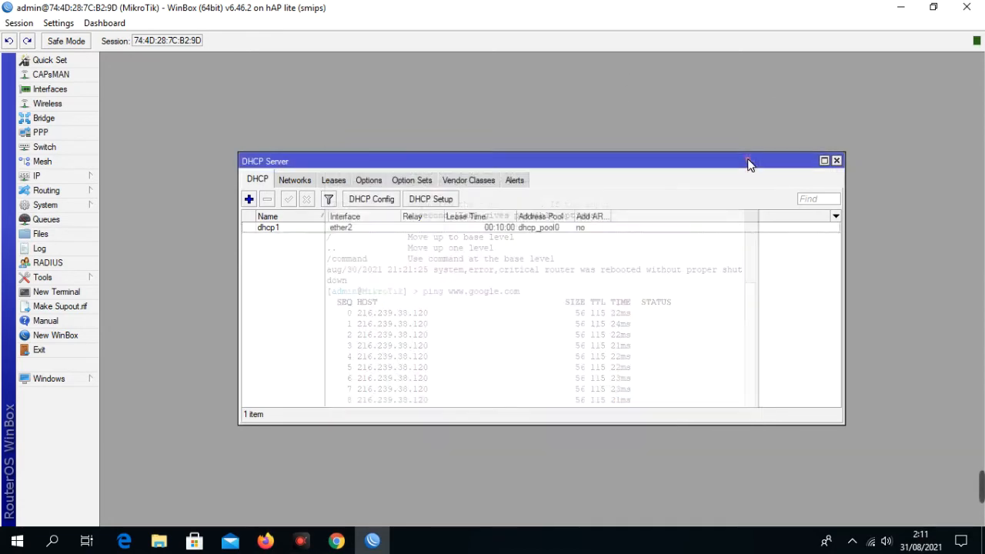
Close the DHCP Server and Address List windows and start an upload from the router's File List
left_click(837, 161)
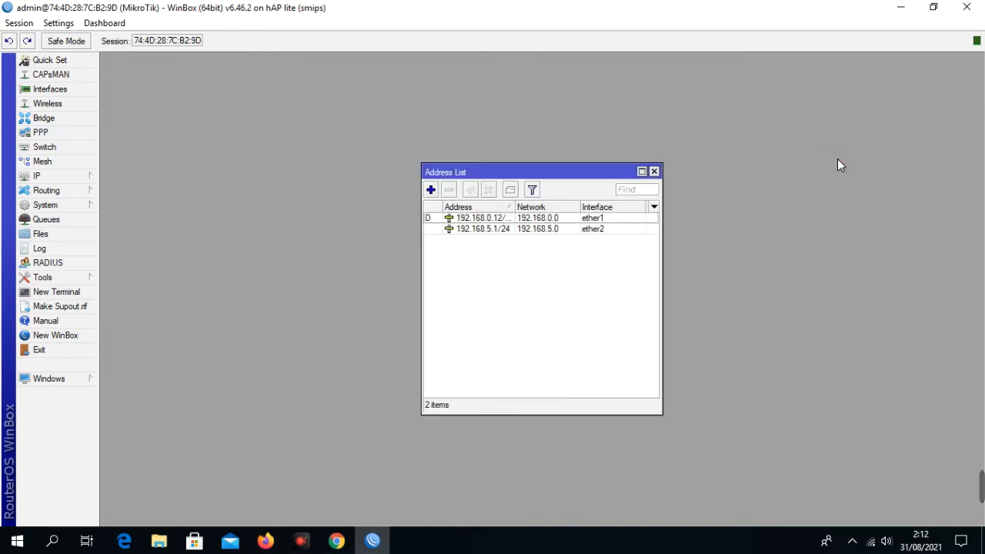
left_click(655, 171)
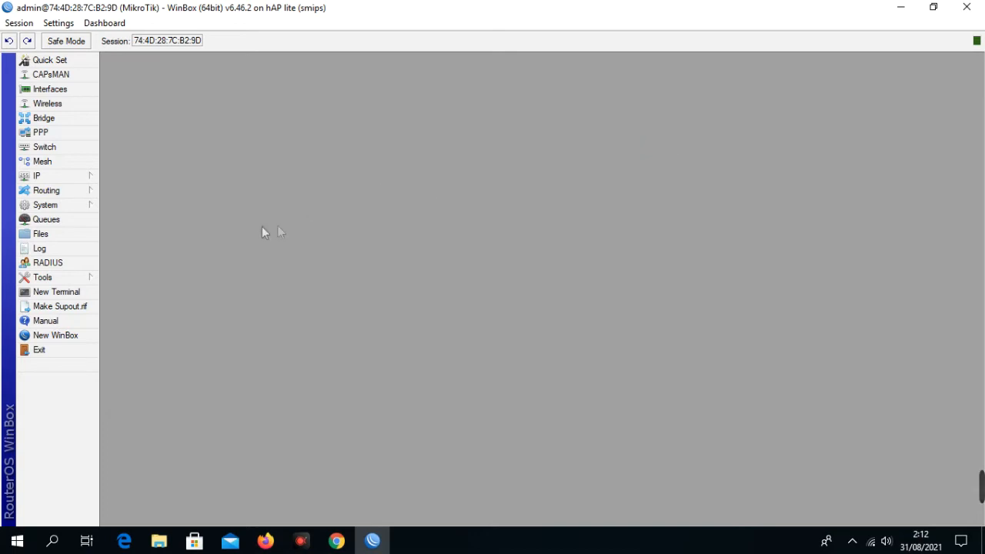
left_click(42, 236)
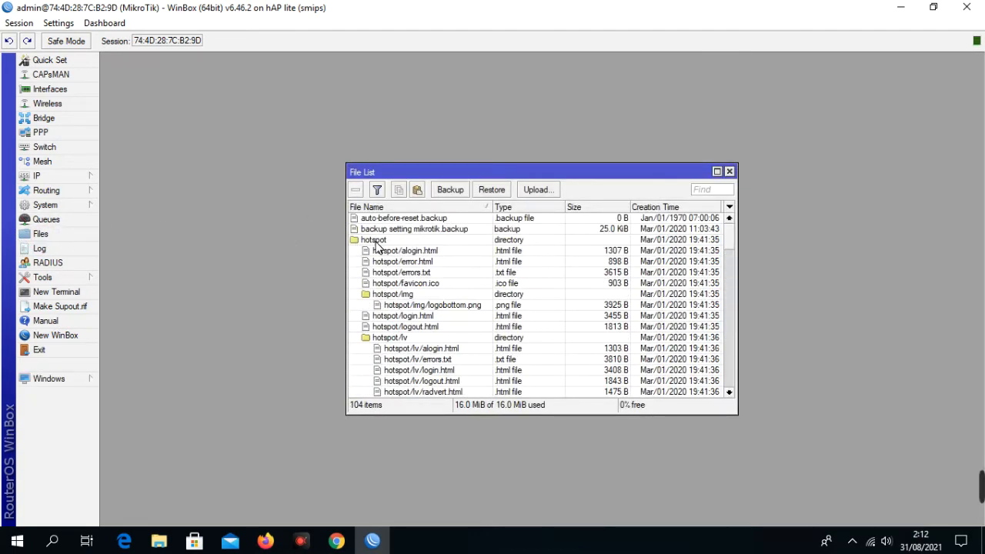
left_click(537, 193)
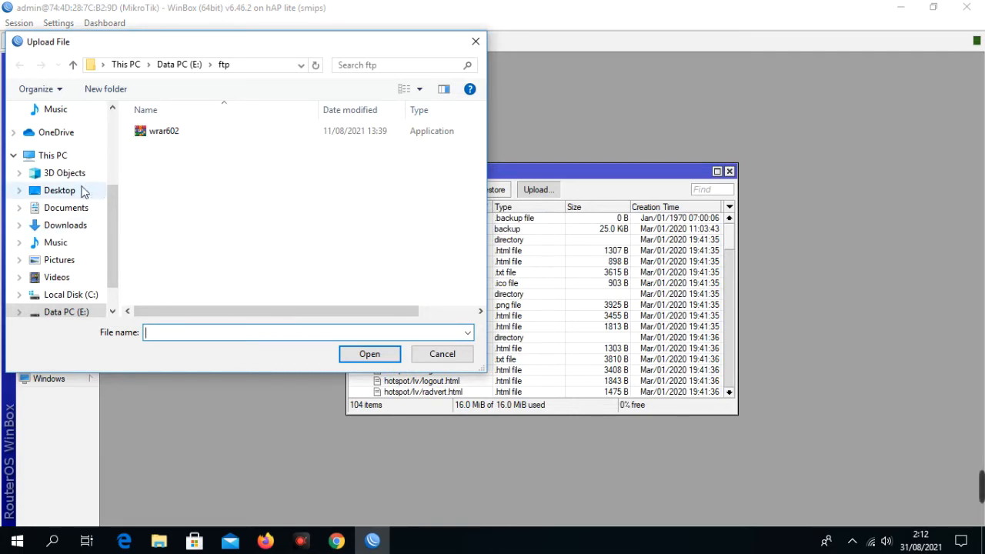
Copy the install windows video from Documents into the ftp folder on Data PC (E:)
left_click(87, 209)
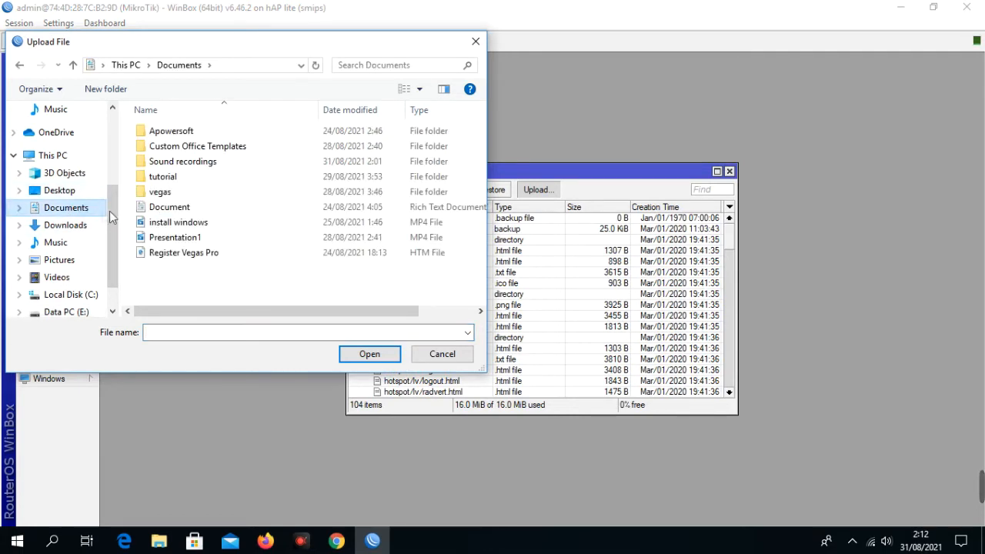
left_click(202, 225)
right_click(204, 222)
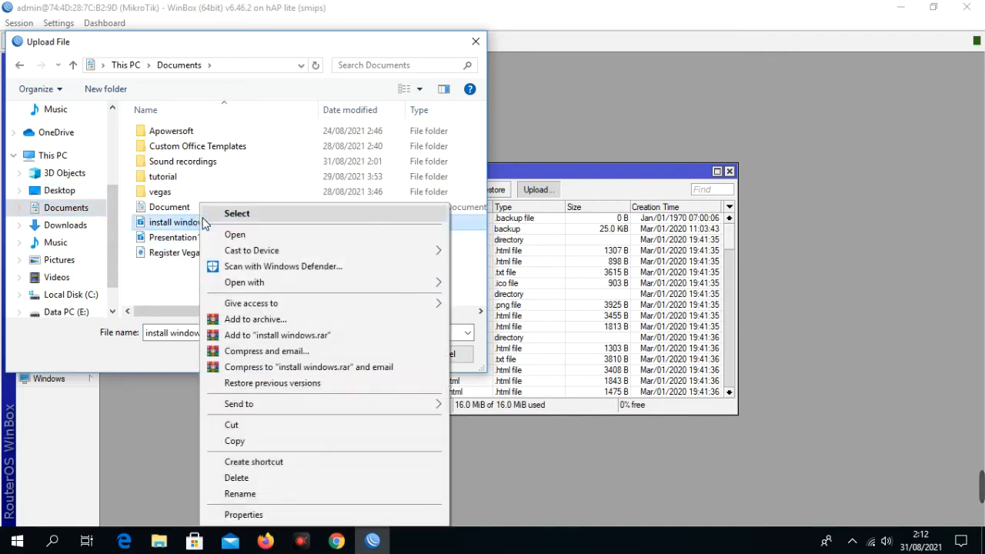
left_click(234, 442)
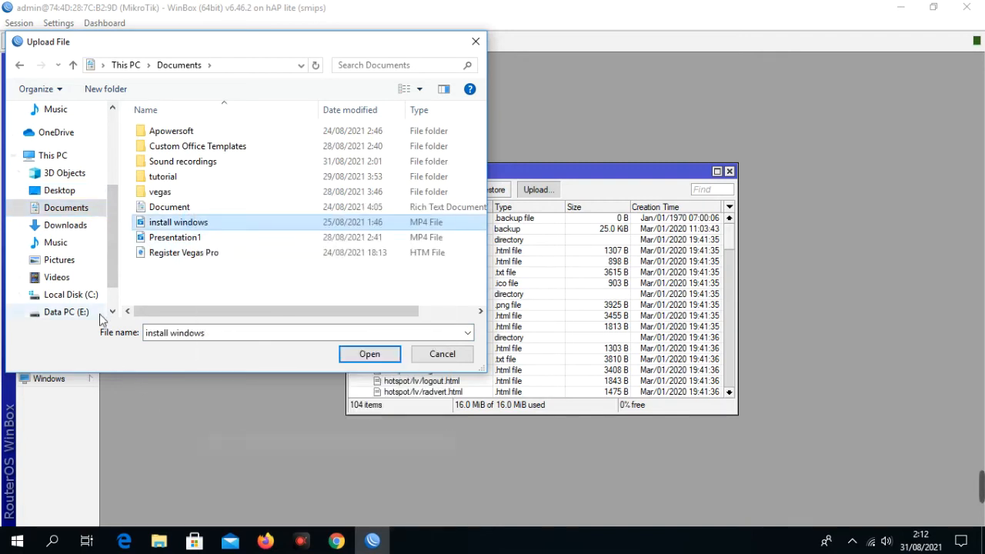
left_click(113, 311)
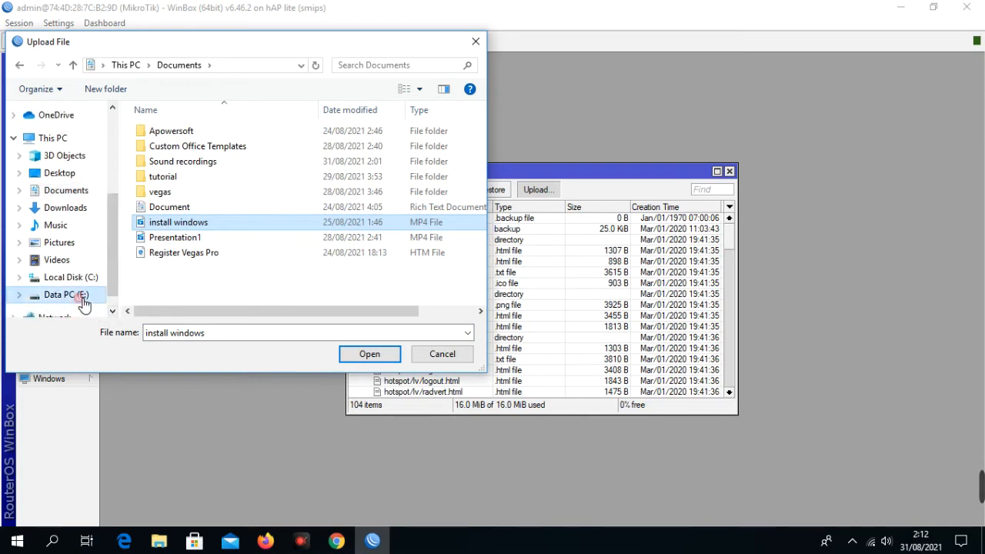
left_click(77, 296)
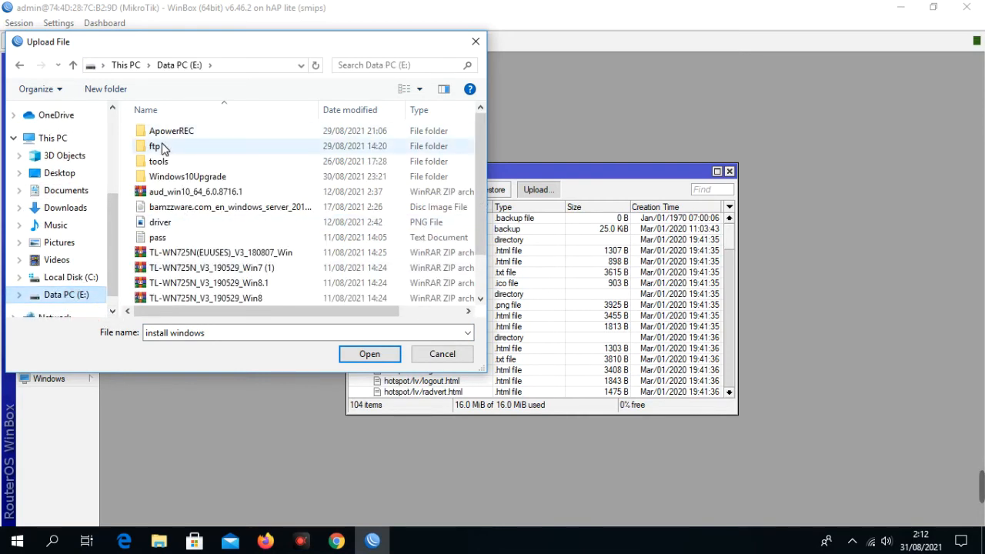
left_click(162, 148)
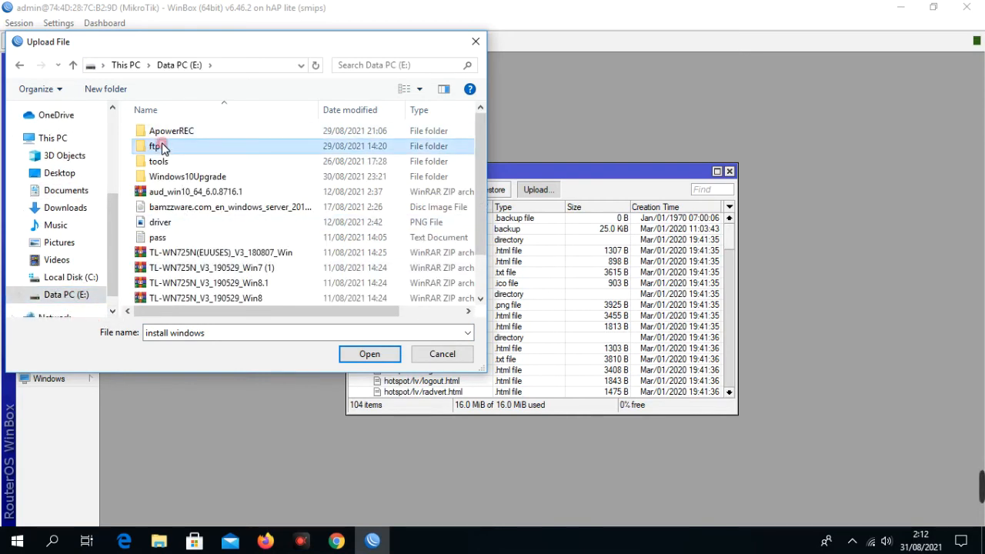
double_click(162, 147)
right_click(161, 160)
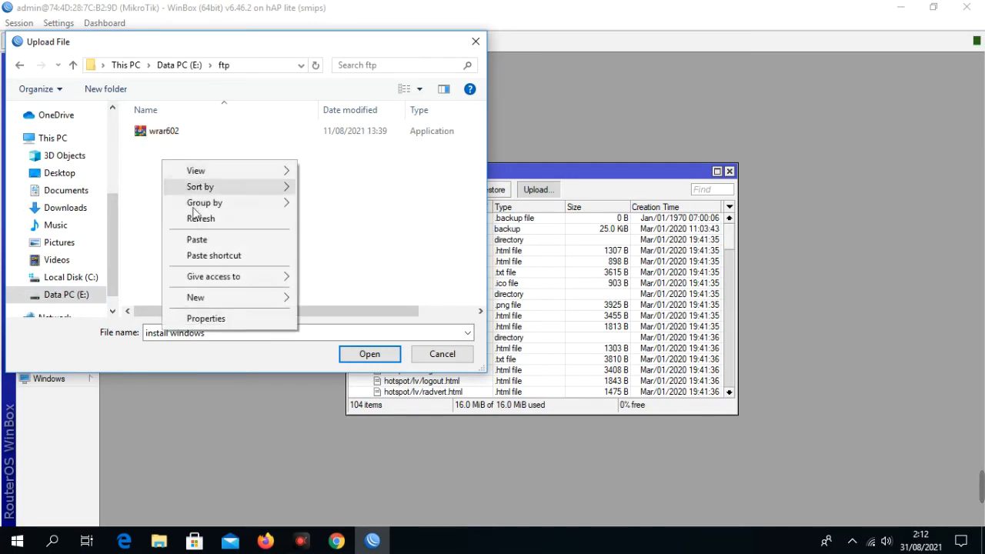
left_click(216, 239)
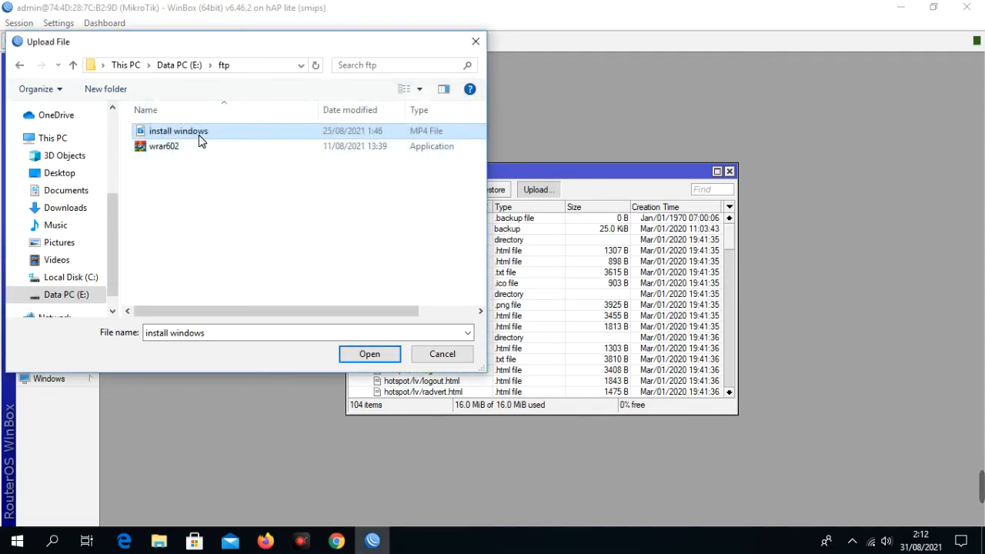
Select the pasted install windows video, then cancel the Upload File dialog
left_click(199, 135)
left_click(202, 145)
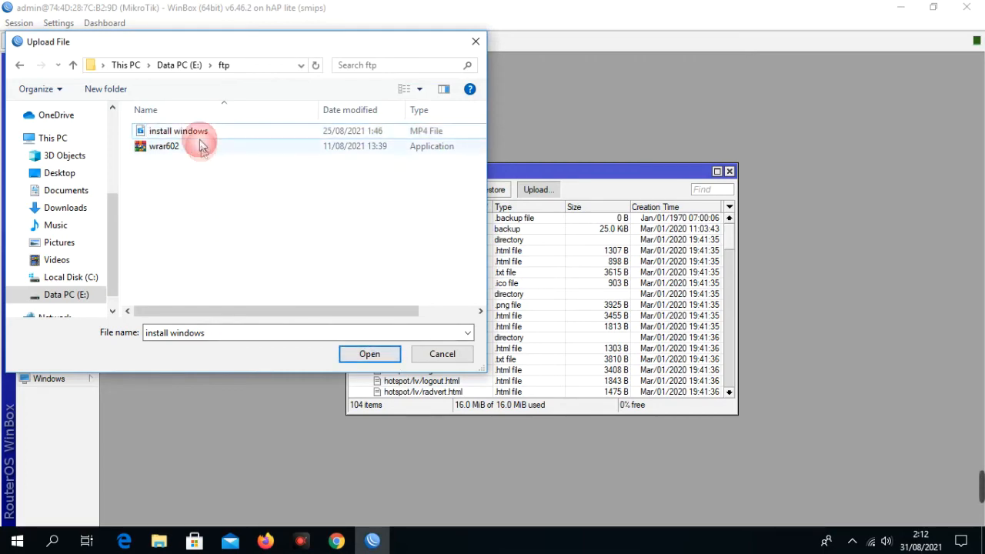
left_click(198, 132)
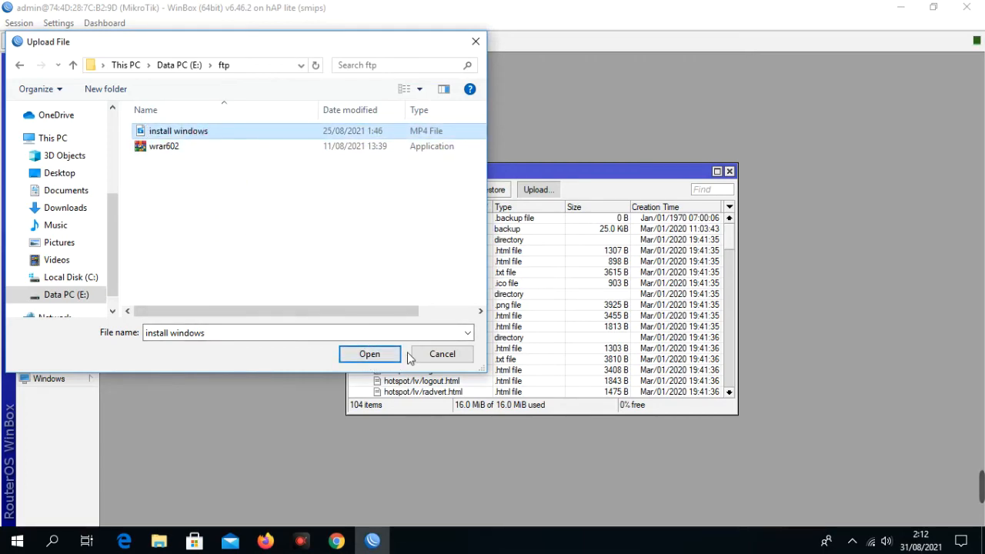
left_click(441, 354)
scroll(444, 329, "down", 5)
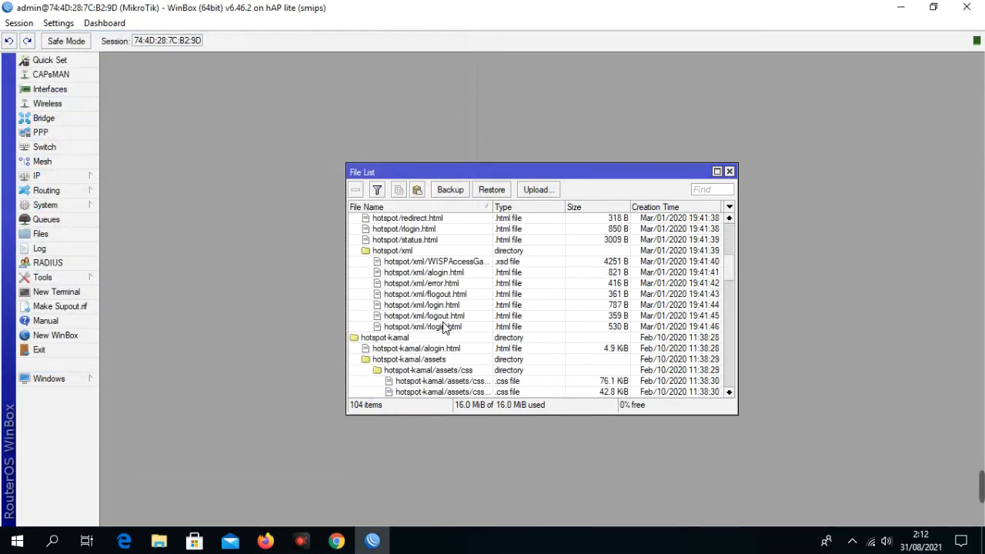
Upload install windows from the E: ftp folder to the router and select install windows.mp4
scroll(444, 328, "down", 15)
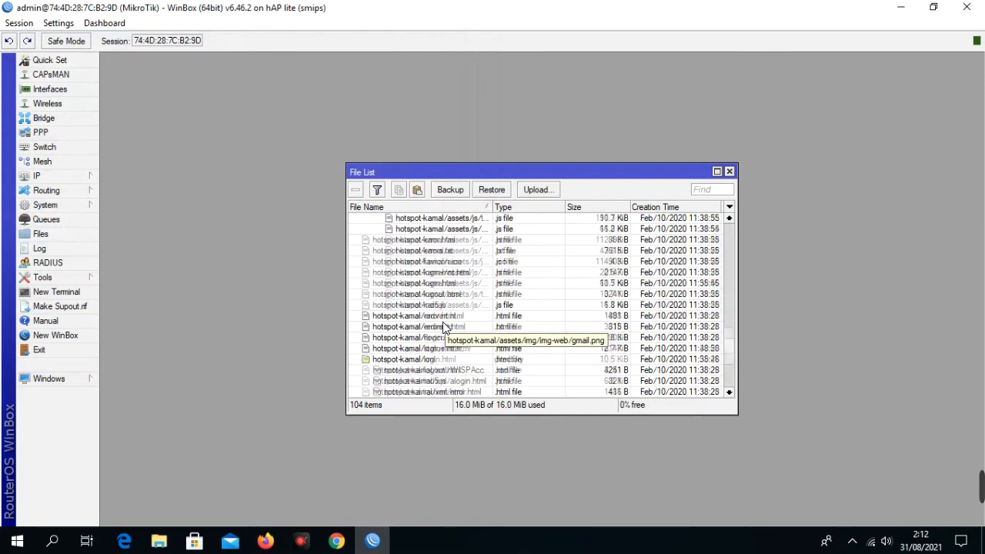
scroll(444, 329, "down", 10)
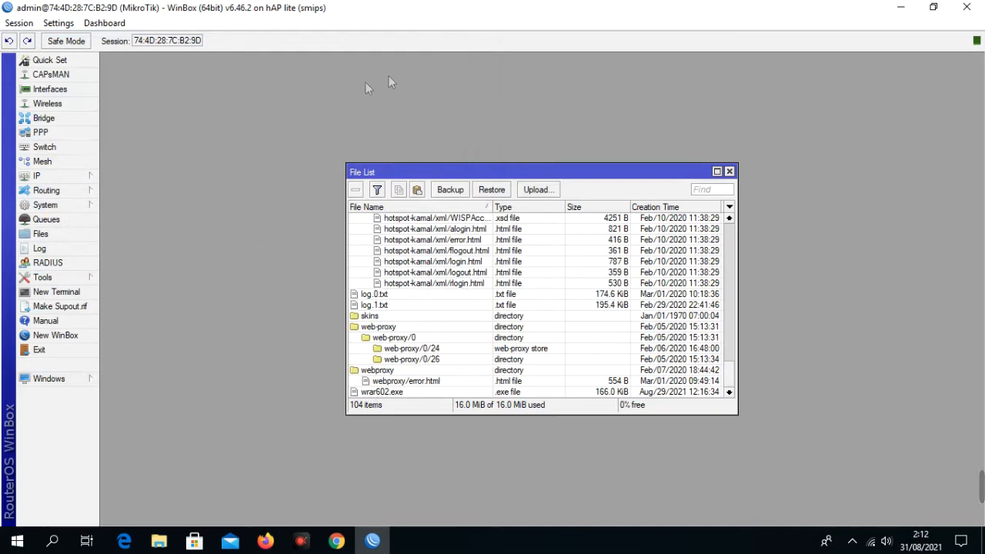
left_click(534, 189)
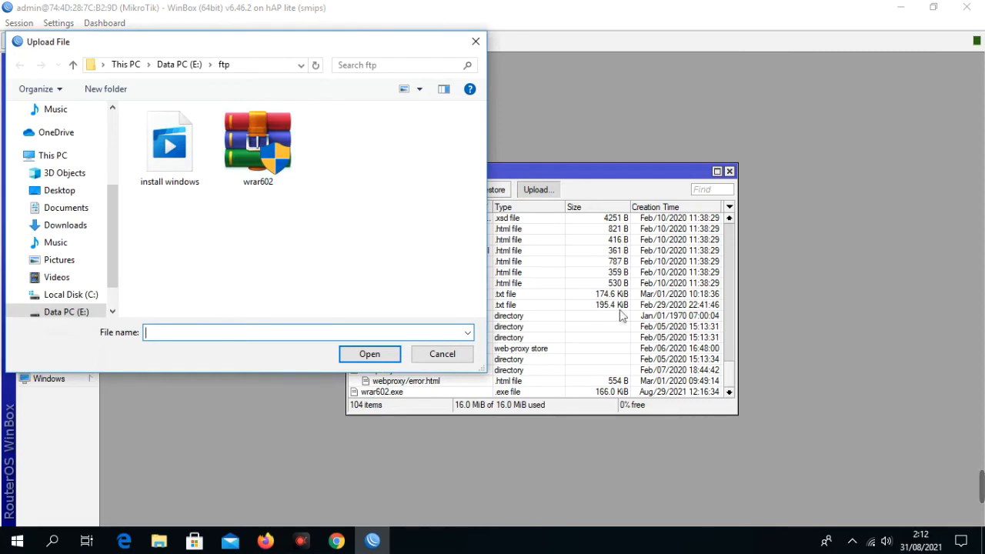
left_click(170, 185)
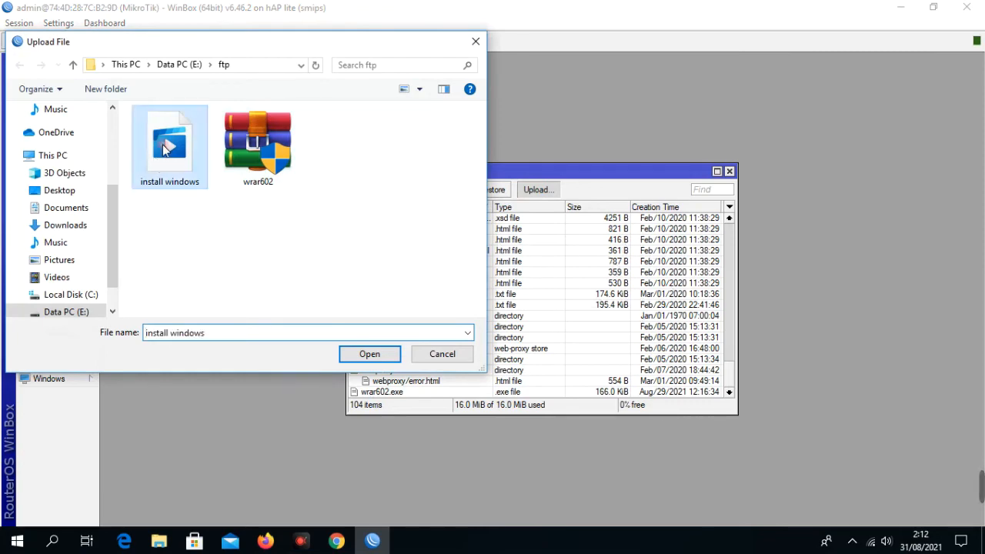
left_click(368, 360)
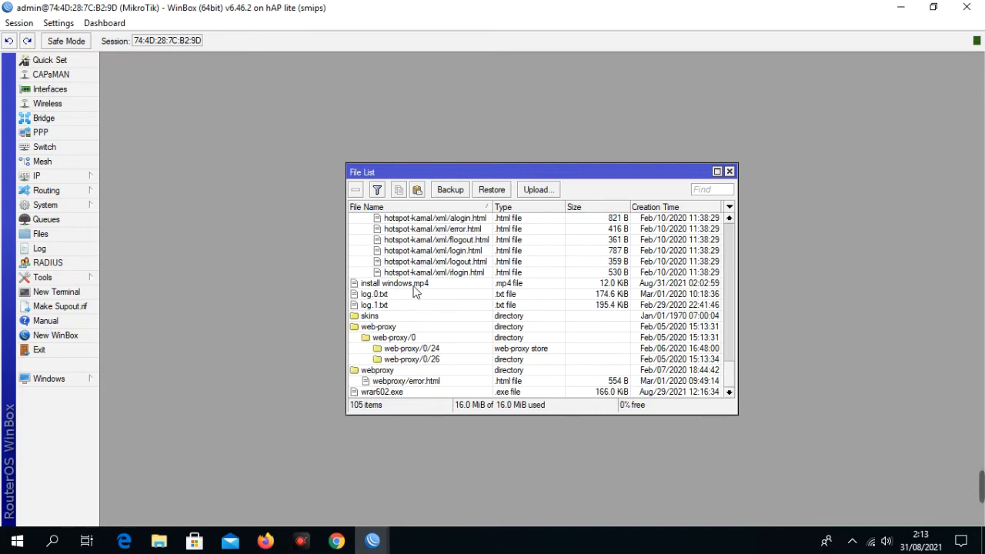
left_click(371, 284)
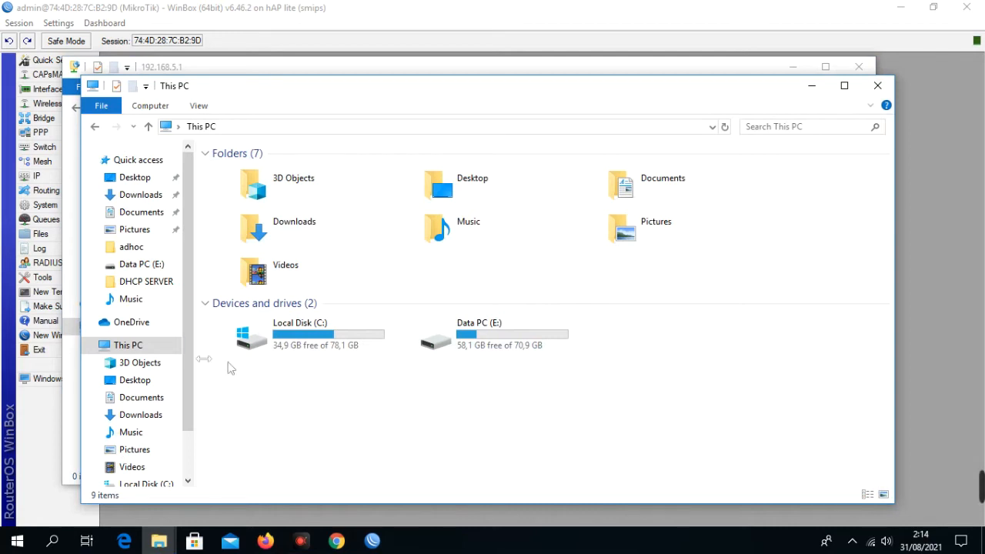
Go to ftp://192.168.0.12 from File Explorer's address bar
left_click(277, 129)
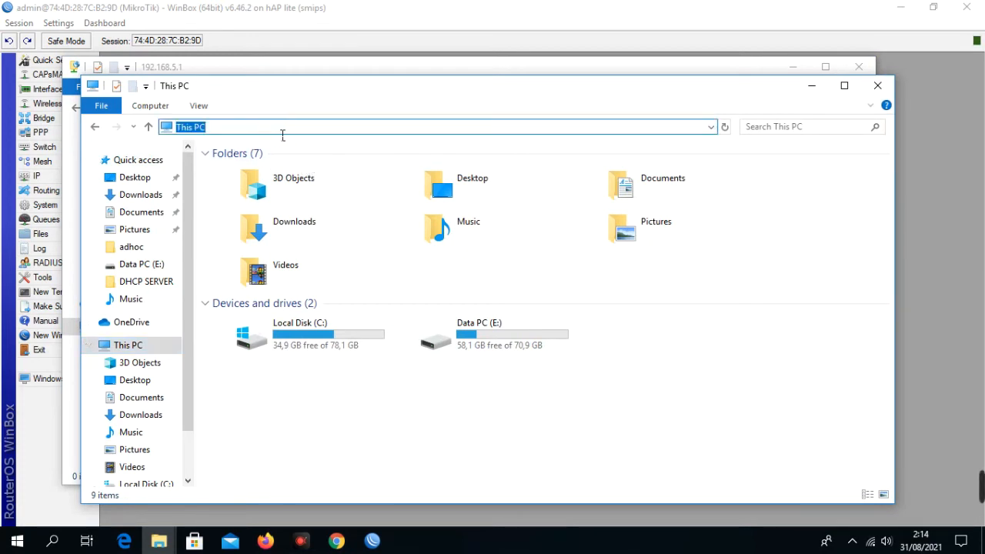
type("ftp://192.168.0.12")
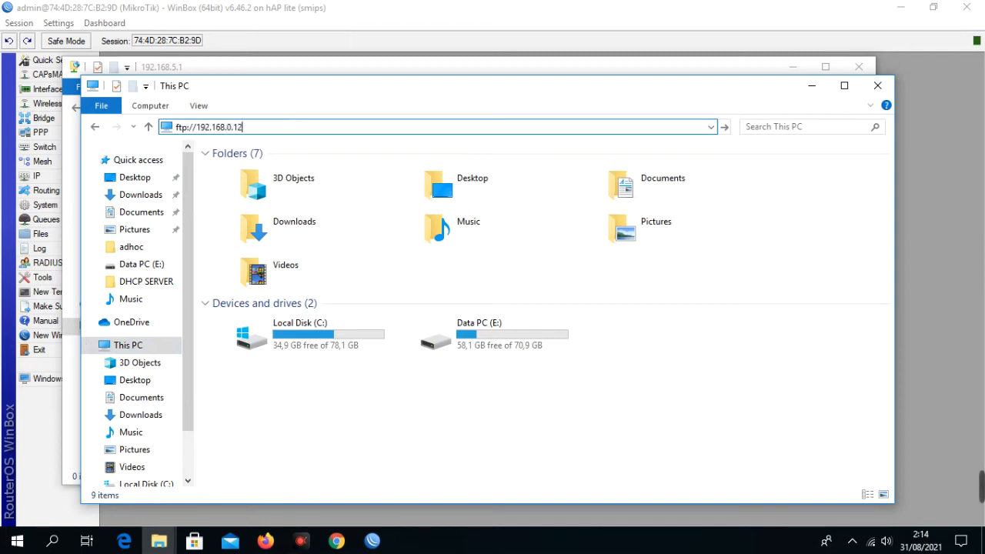
key("Return")
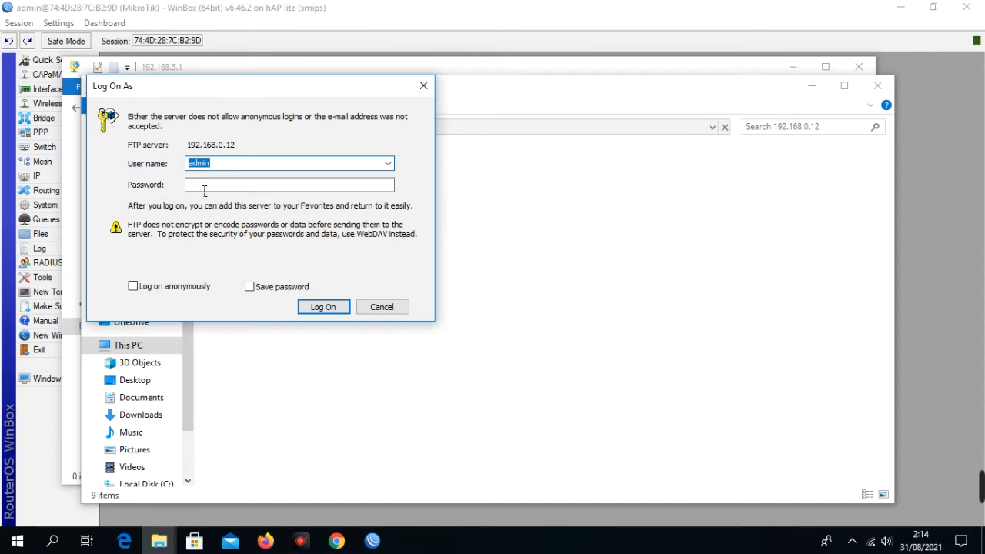
Log on to the 192.168.0.12 FTP server and select install windows.mp4 in the listing
left_click(322, 307)
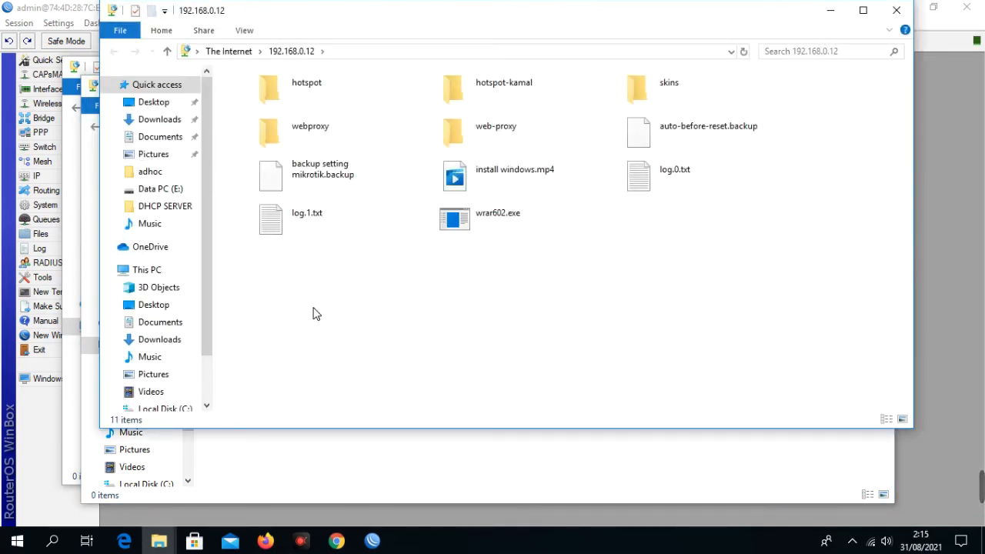
left_click(535, 172)
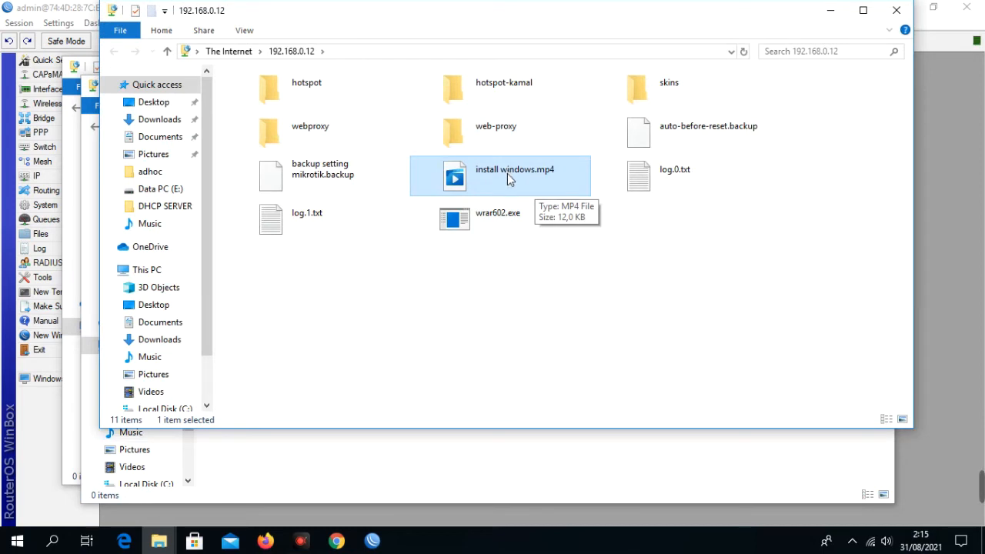
Search Windows for filezilla and launch FileZilla from the results
left_click(54, 542)
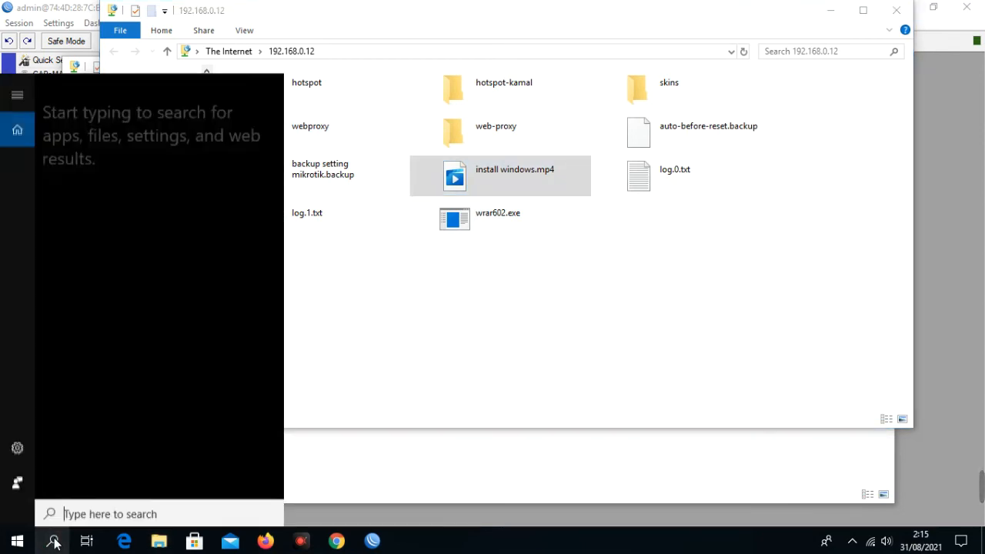
type("file")
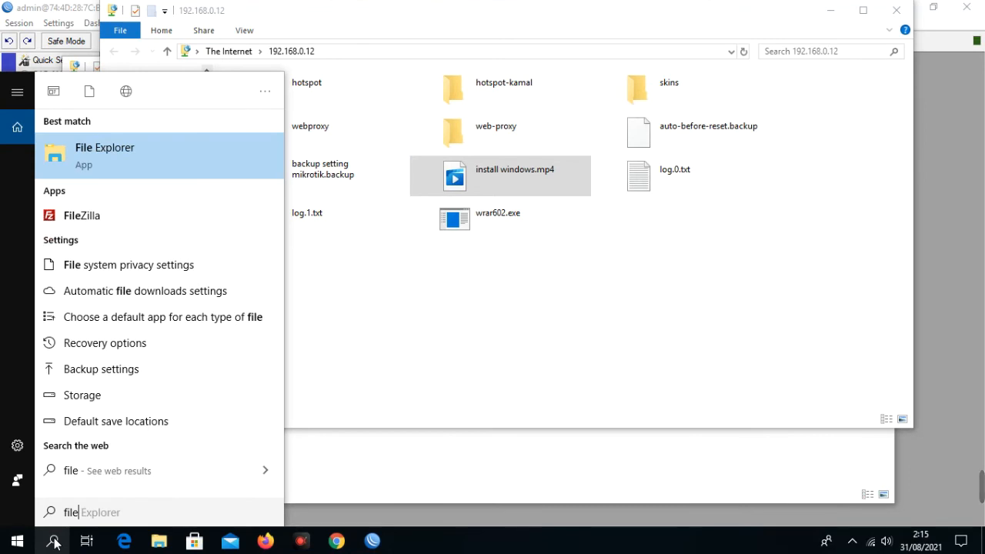
type("zill")
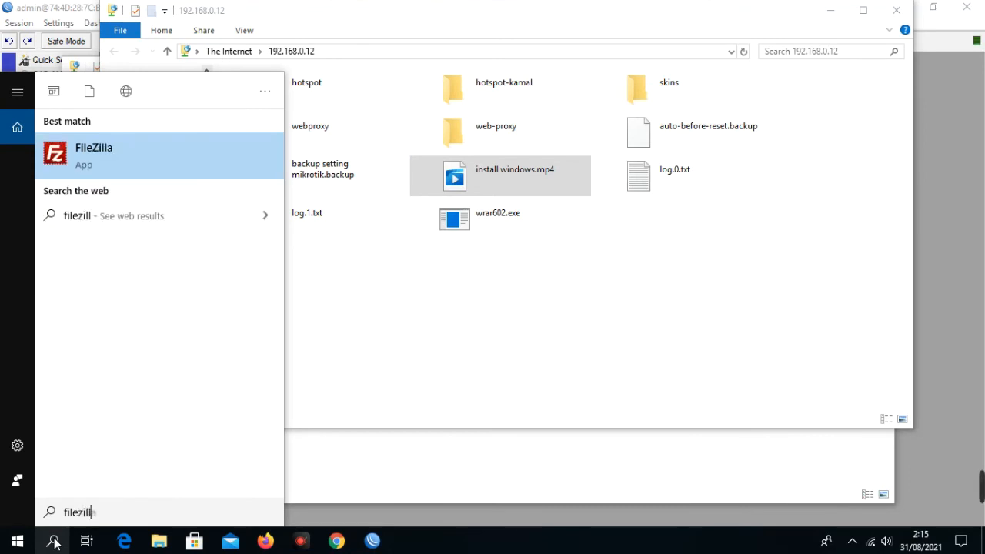
left_click(112, 153)
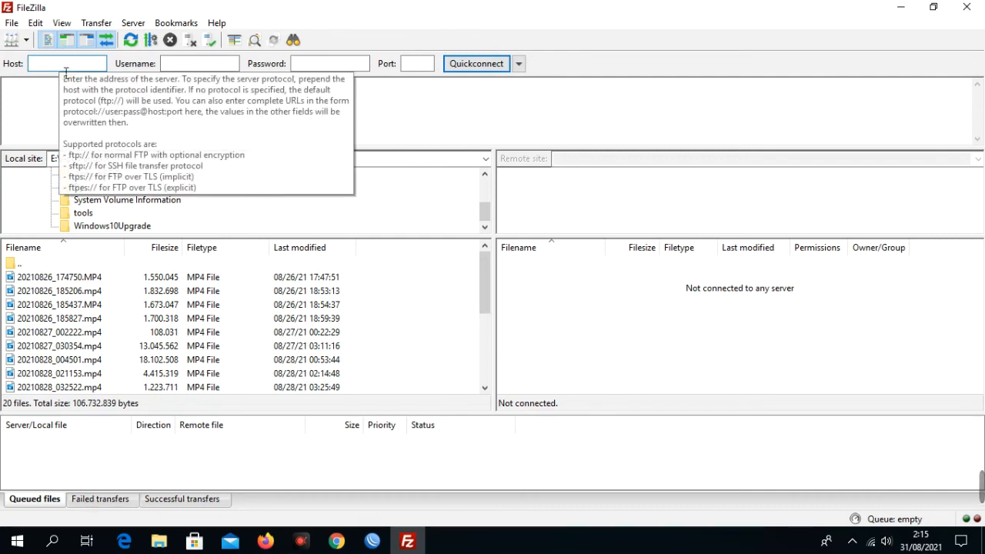
Quickconnect to 192.168.0.12 on port 21 with the router username, accepting insecure plain FTP
type("192.1")
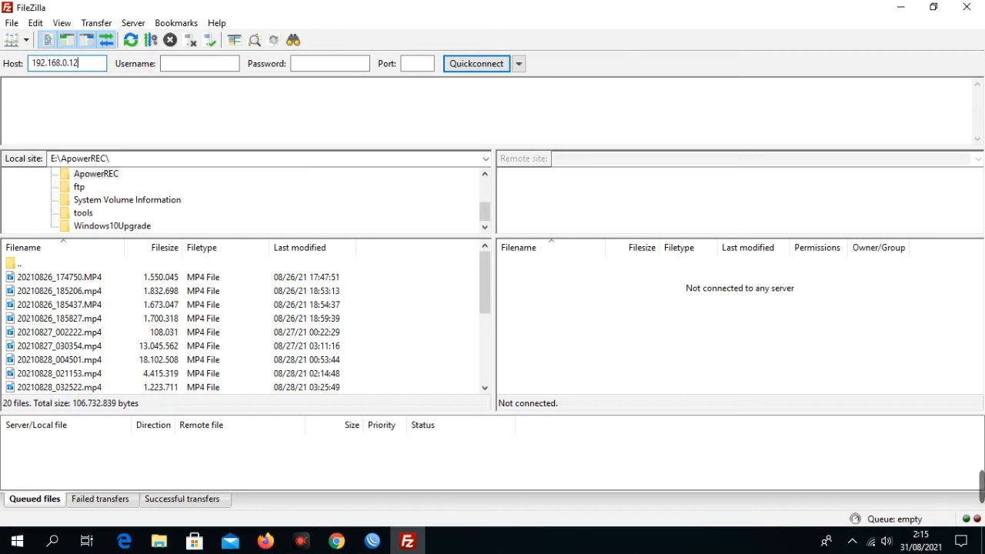
type("68.0.12")
left_click(171, 64)
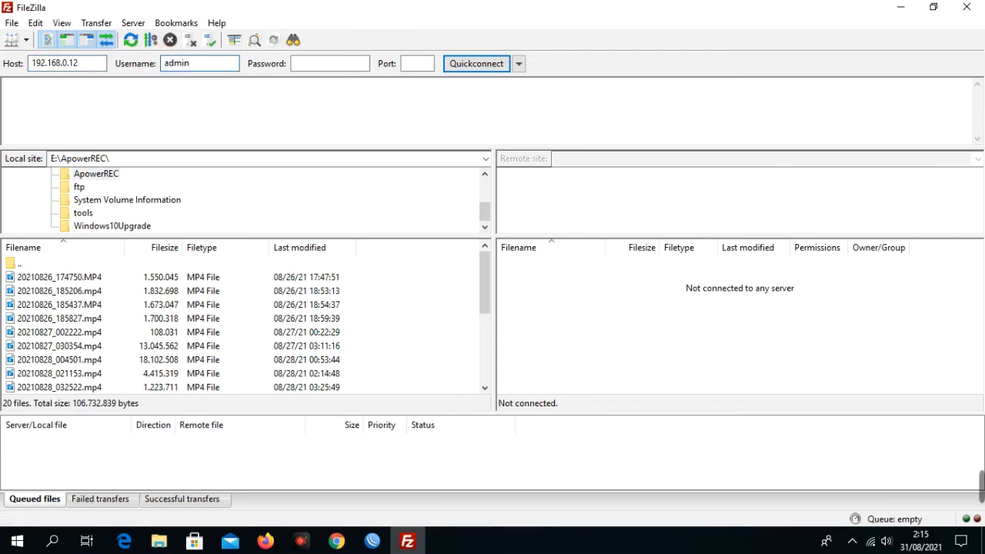
left_click(420, 66)
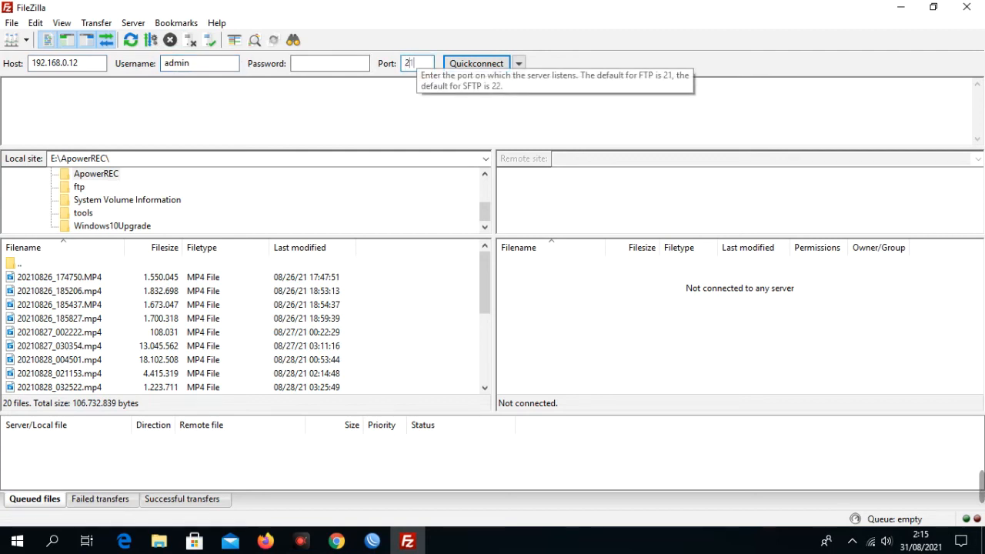
left_click(495, 64)
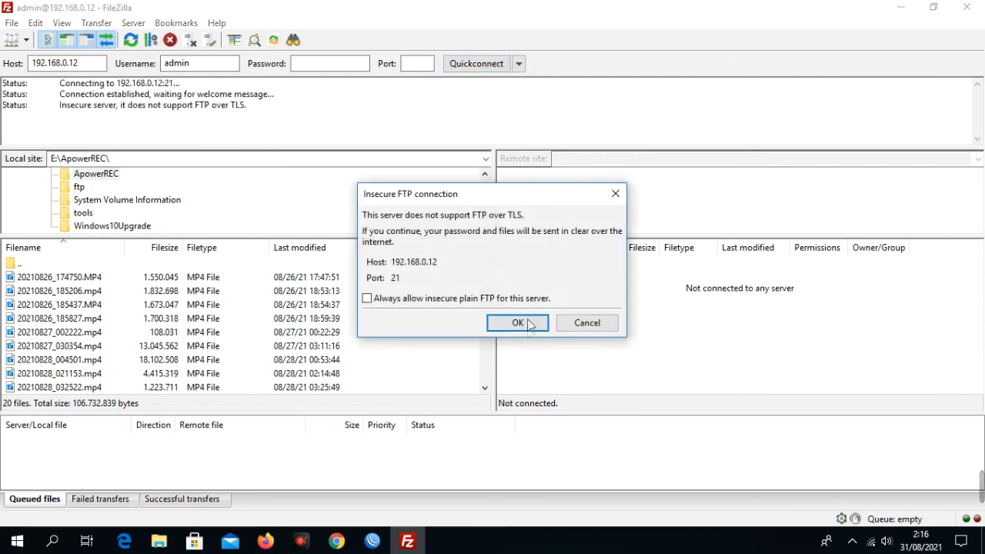
left_click(518, 323)
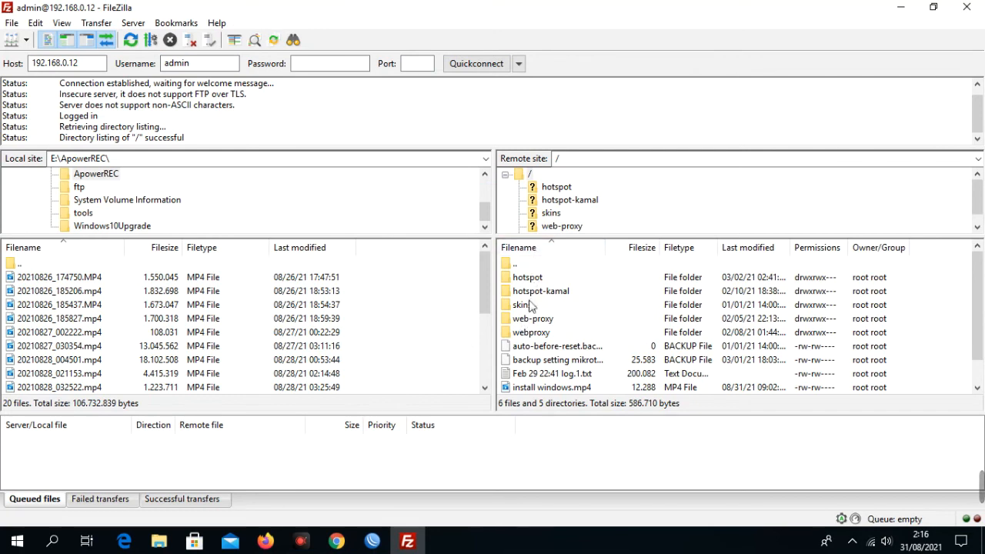
scroll(536, 307, "down", 1)
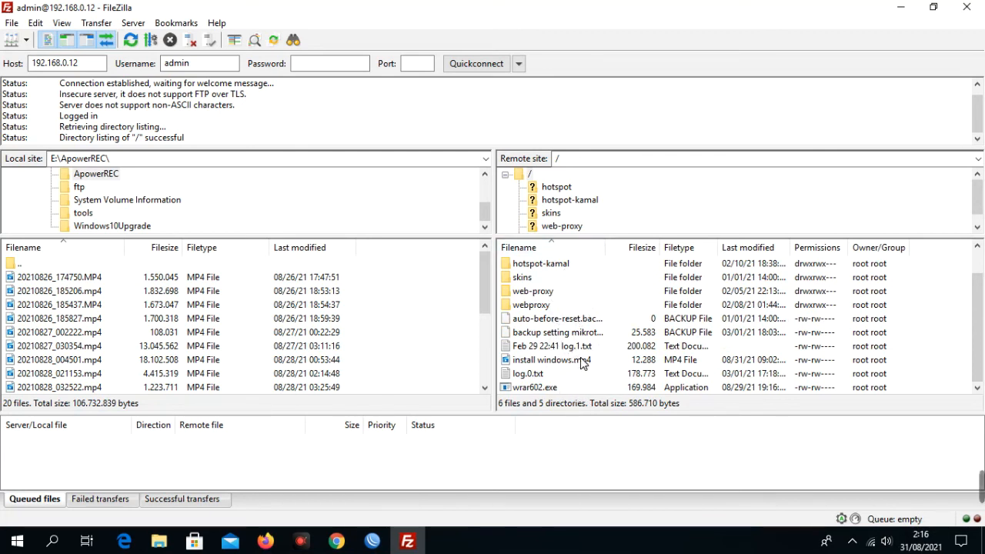
left_click(546, 365)
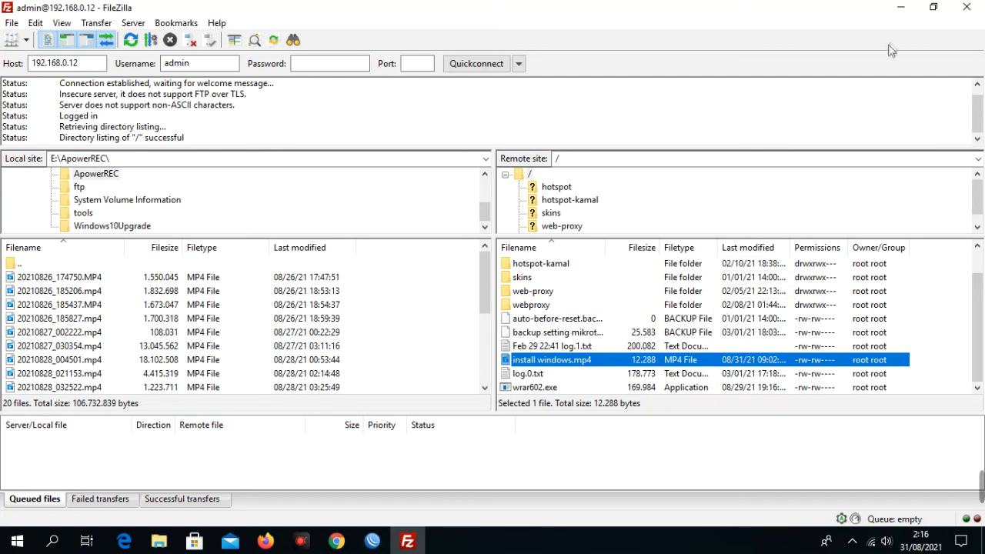
left_click(900, 8)
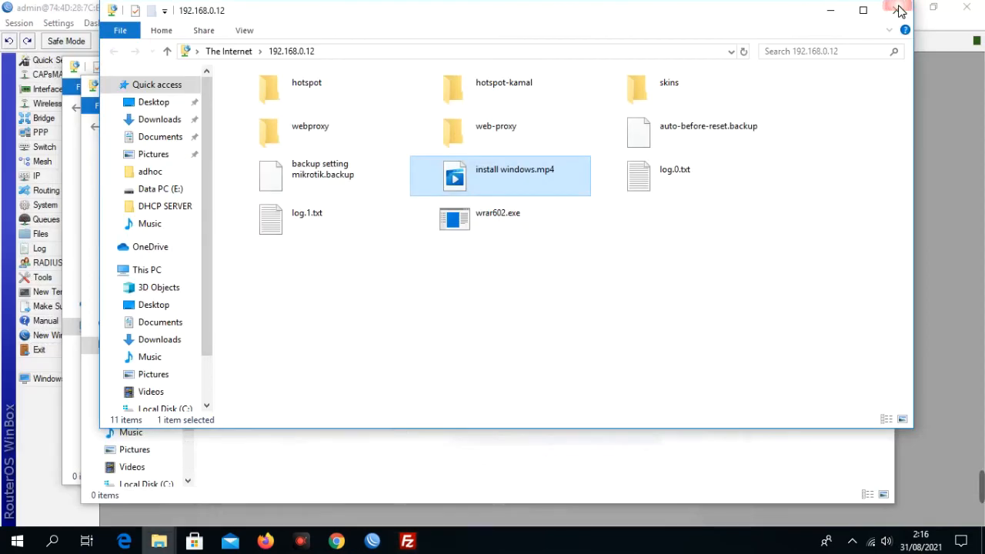
left_click(840, 13)
left_click(811, 89)
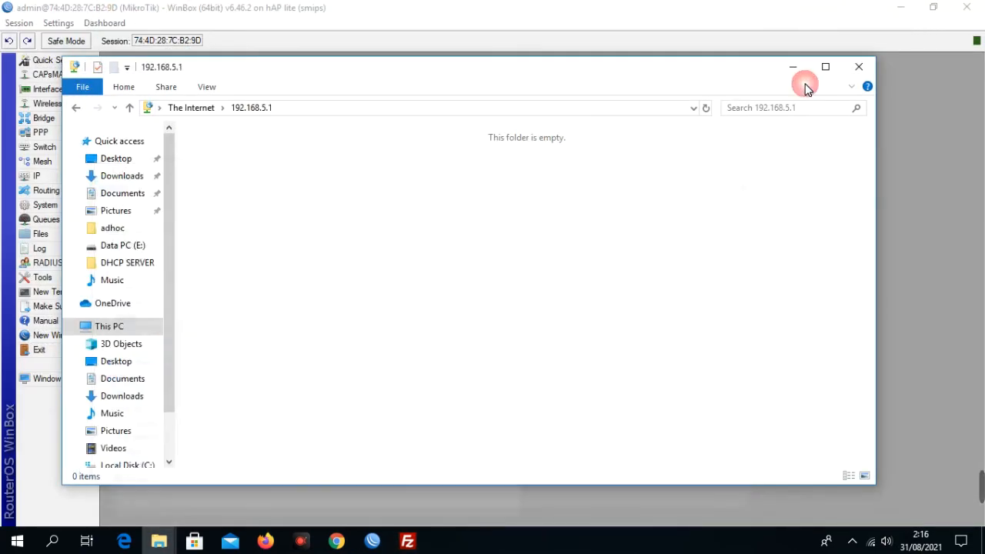
left_click(793, 67)
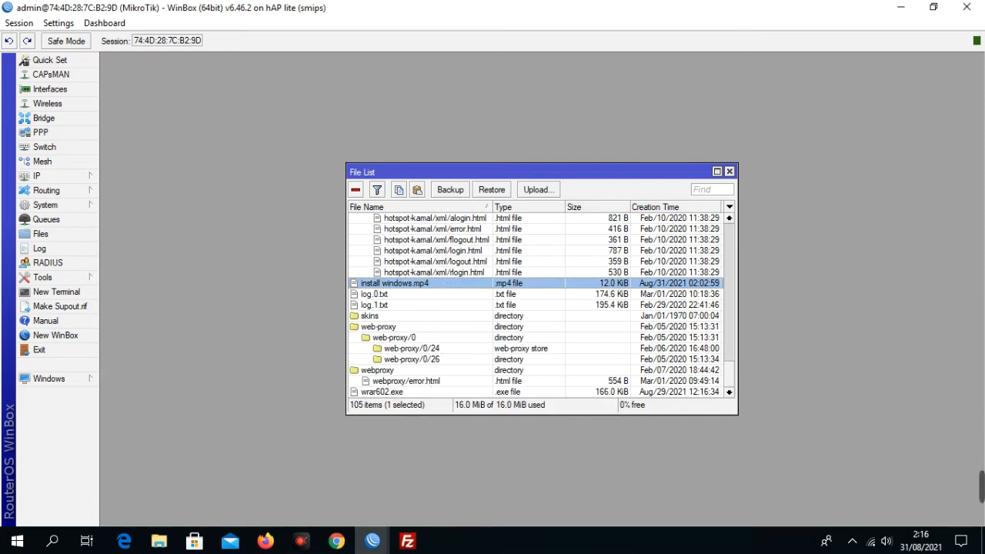
left_click(408, 541)
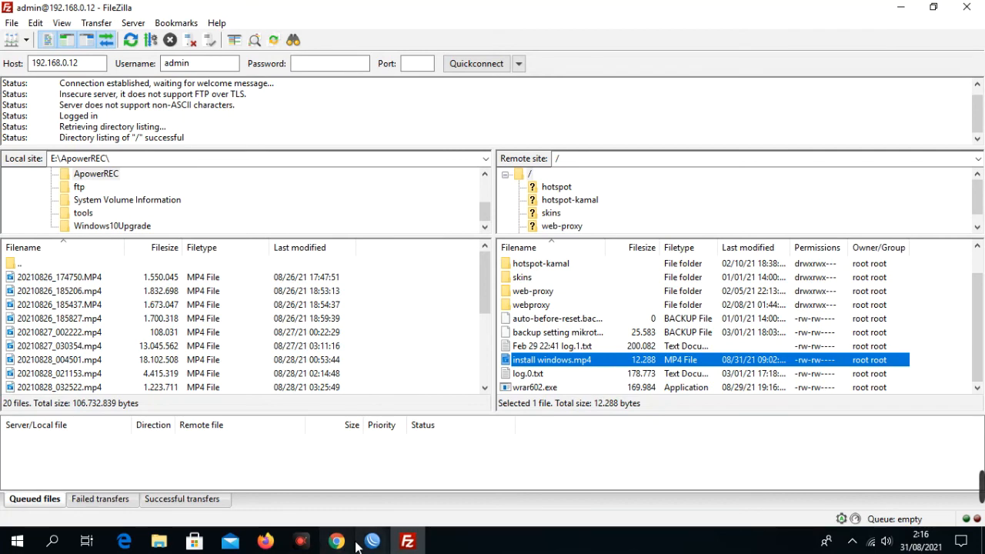
mouse_move(374, 544)
left_click(341, 489)
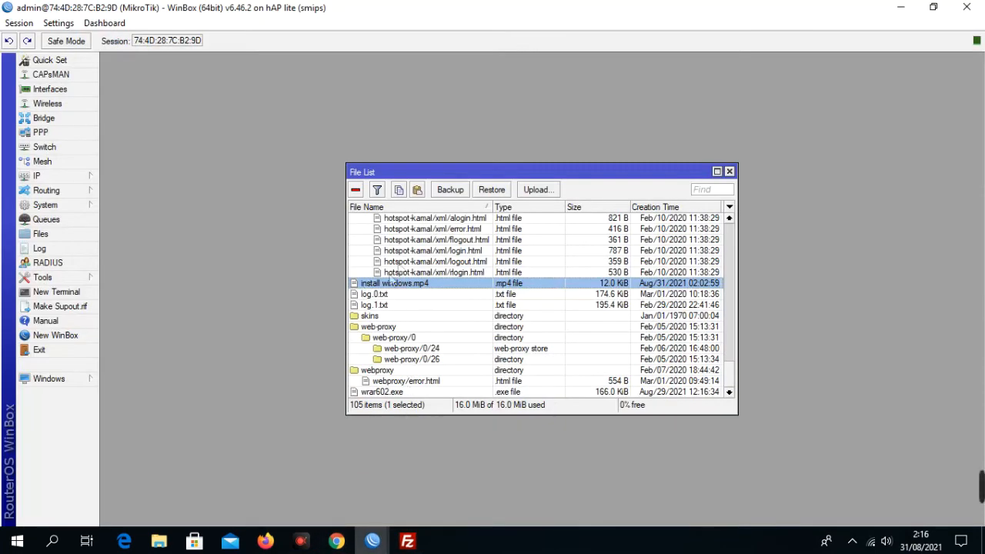
scroll(477, 283, "up", 2)
left_click(405, 285)
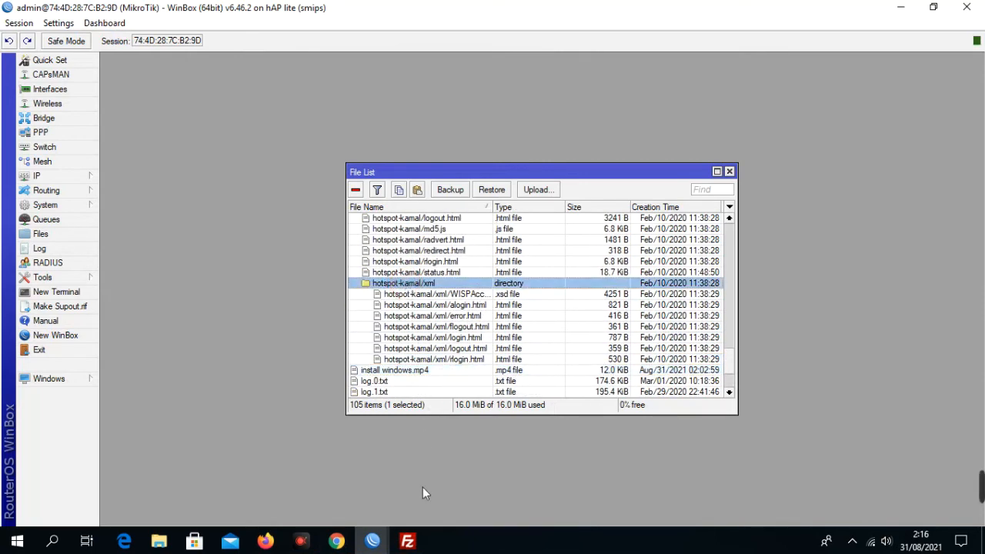
left_click(408, 540)
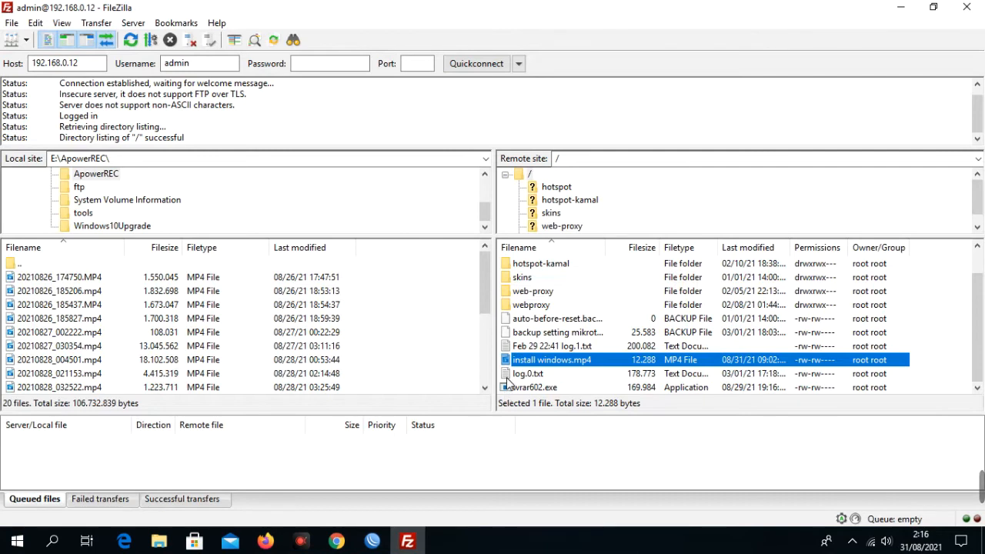
Drag install windows.mp4 from the router into local E:\ApowerREC and select the downloaded file
right_click(563, 360)
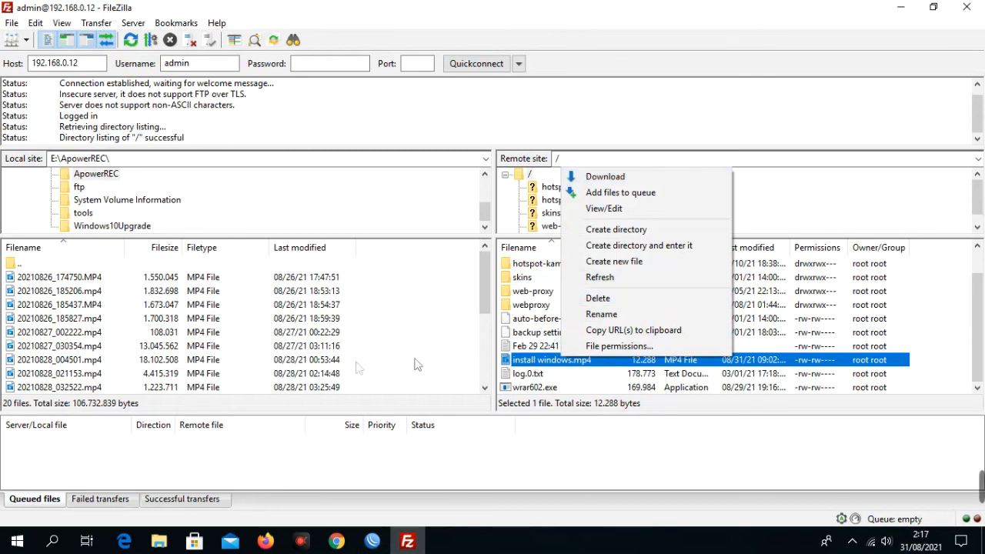
left_click(77, 360)
scroll(75, 359, "down", 4)
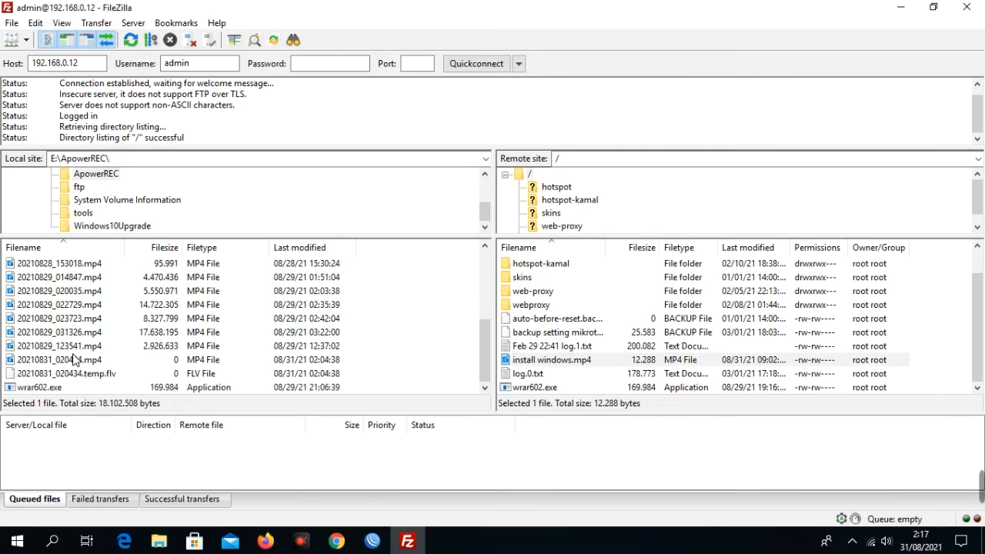
scroll(162, 350, "up", 4)
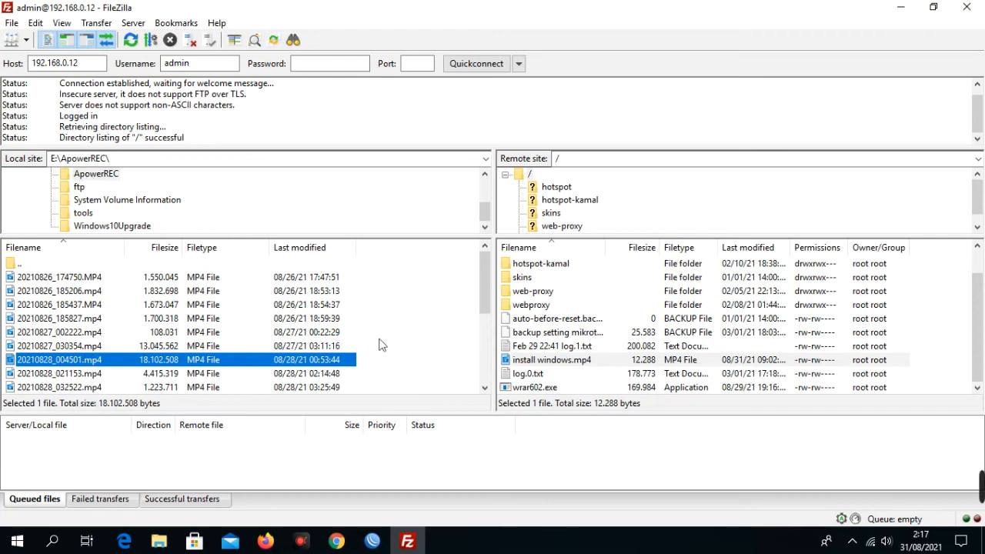
left_click_drag(543, 367, 452, 367)
left_click_drag(320, 358, 378, 327)
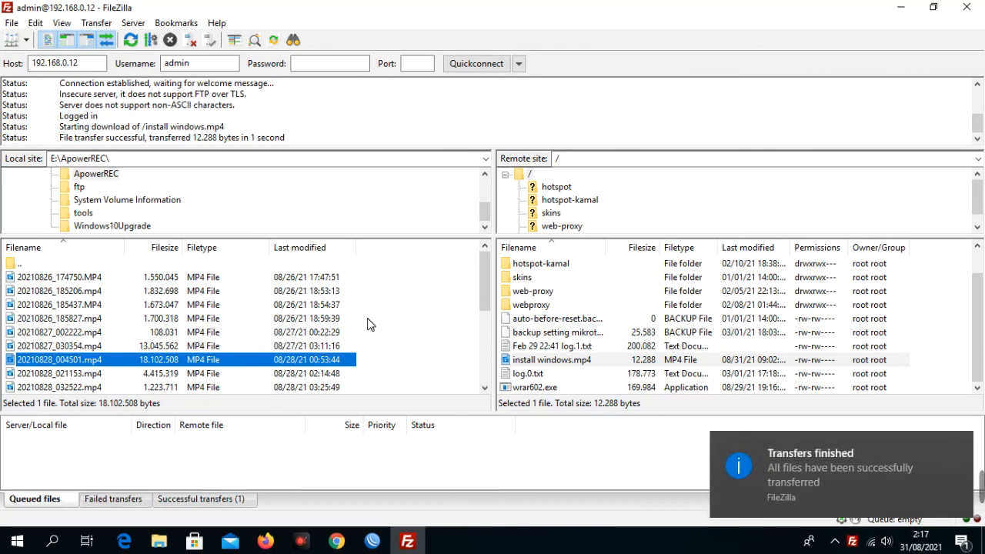
scroll(368, 325, "down", 5)
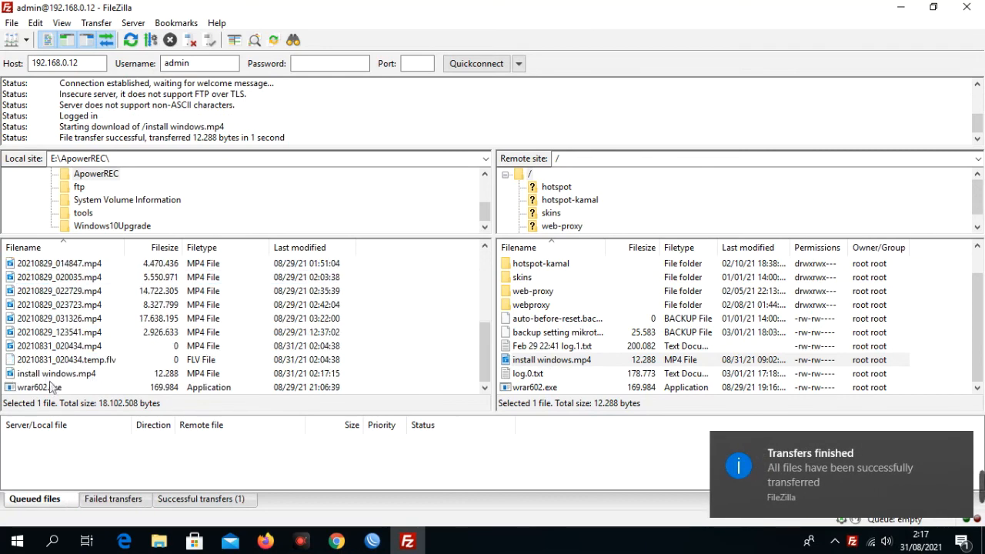
left_click(47, 374)
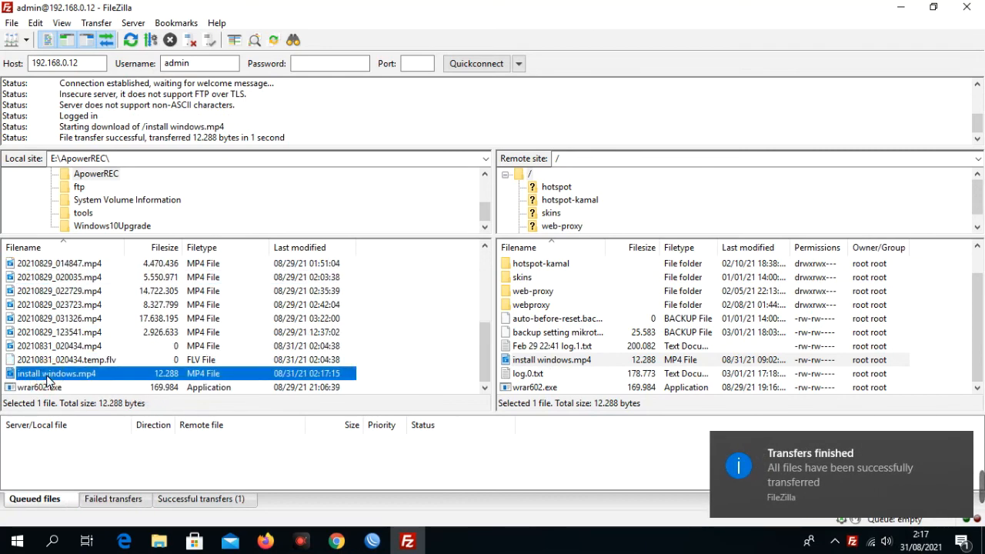
left_click(158, 542)
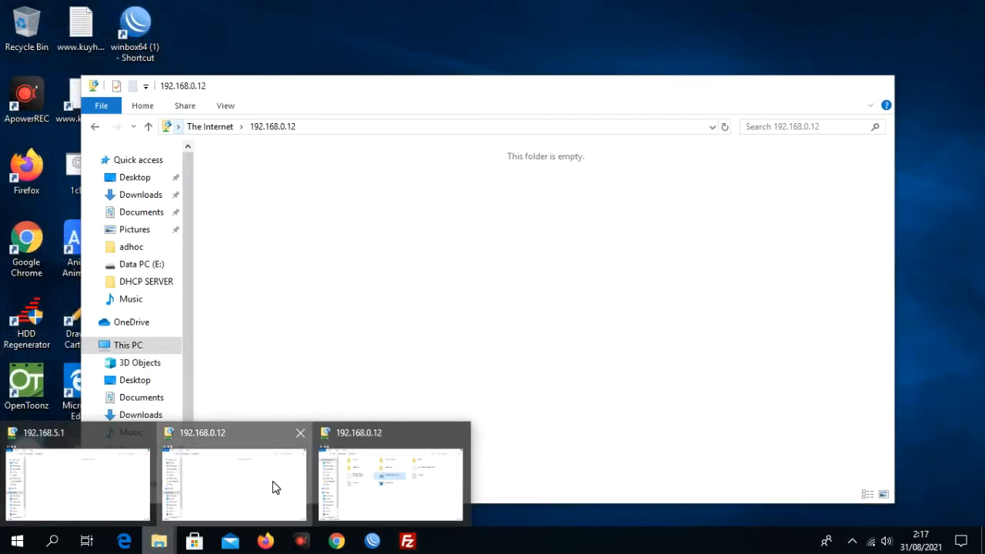
left_click(272, 483)
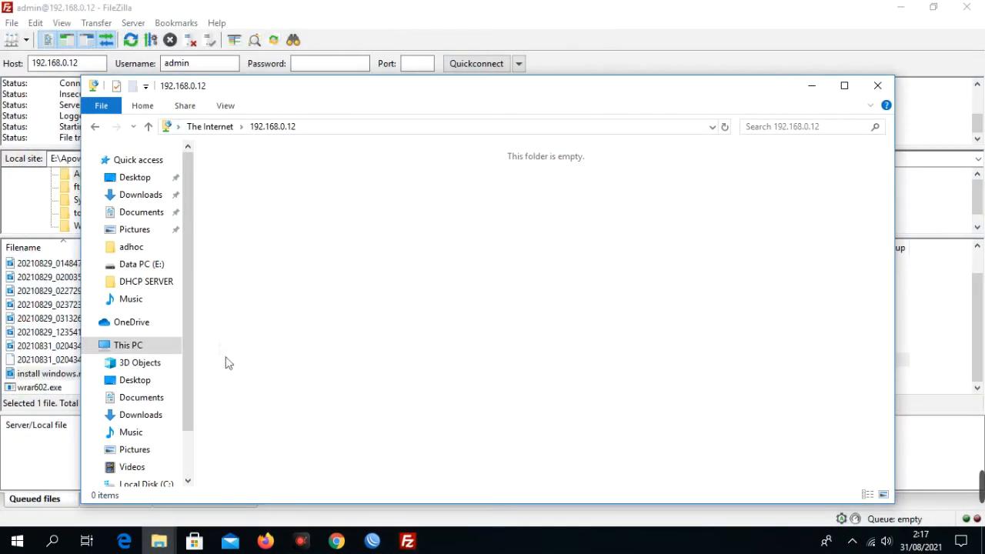
left_click(153, 221)
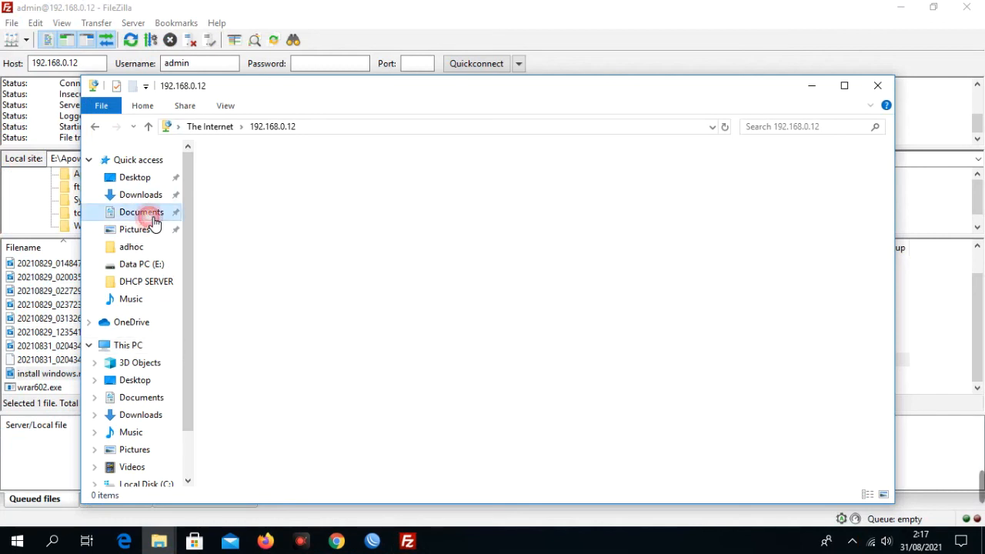
double_click(226, 168)
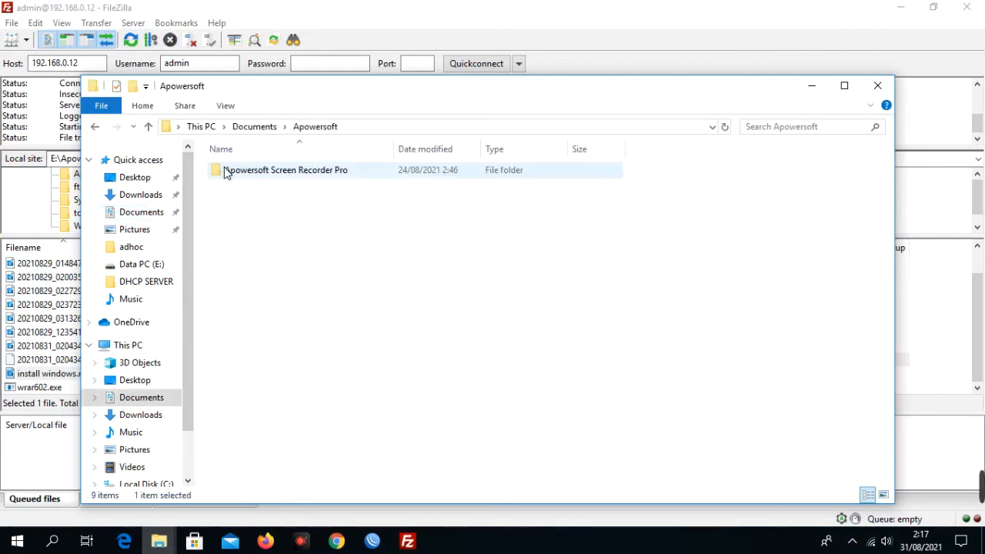
double_click(226, 170)
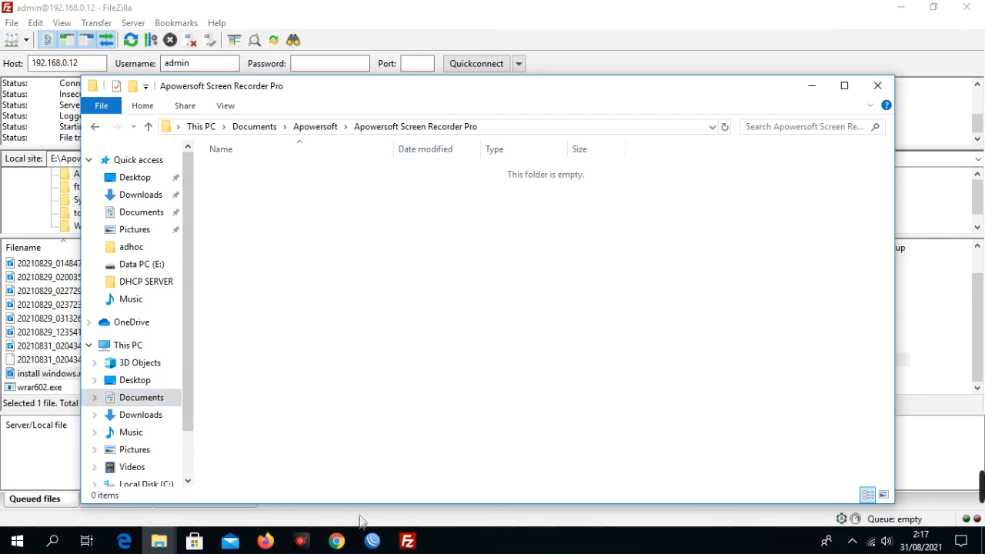
left_click(407, 542)
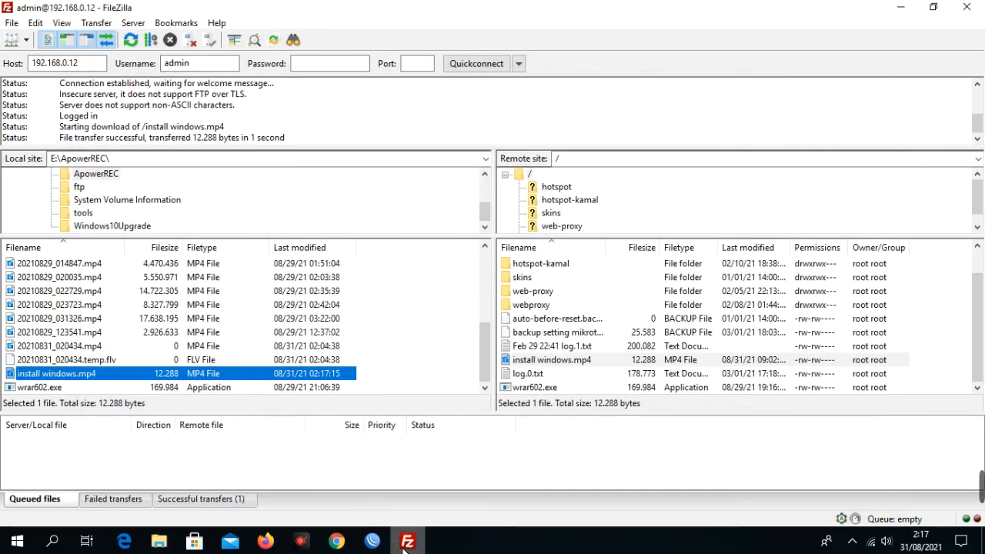
left_click(96, 174)
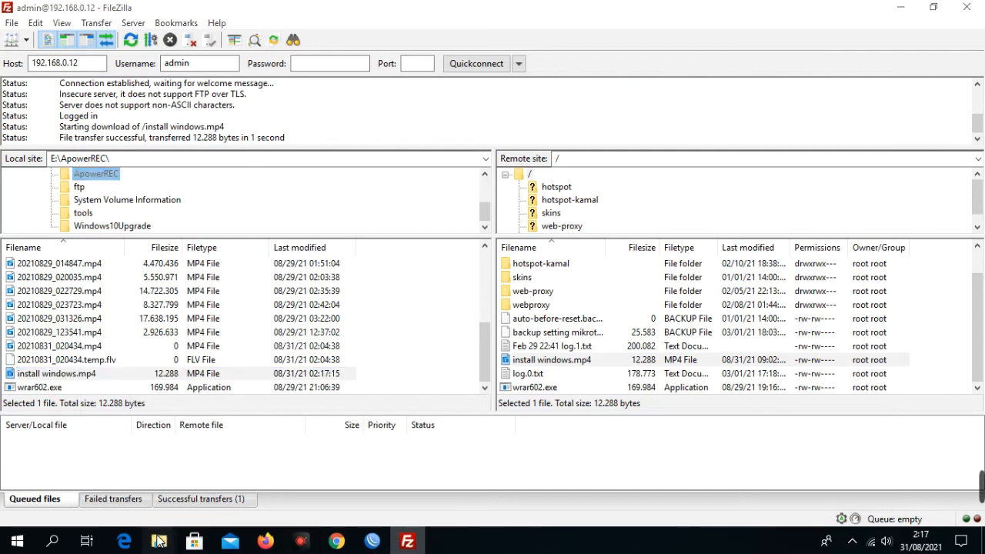
mouse_move(159, 542)
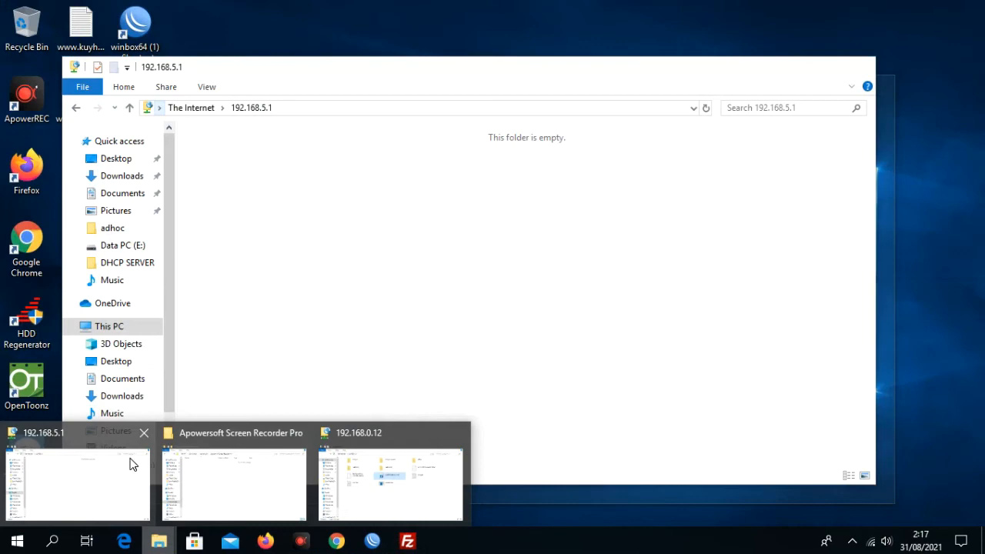
Navigate the Explorer window to E:\ApowerREC and select the downloaded install windows video
left_click(131, 464)
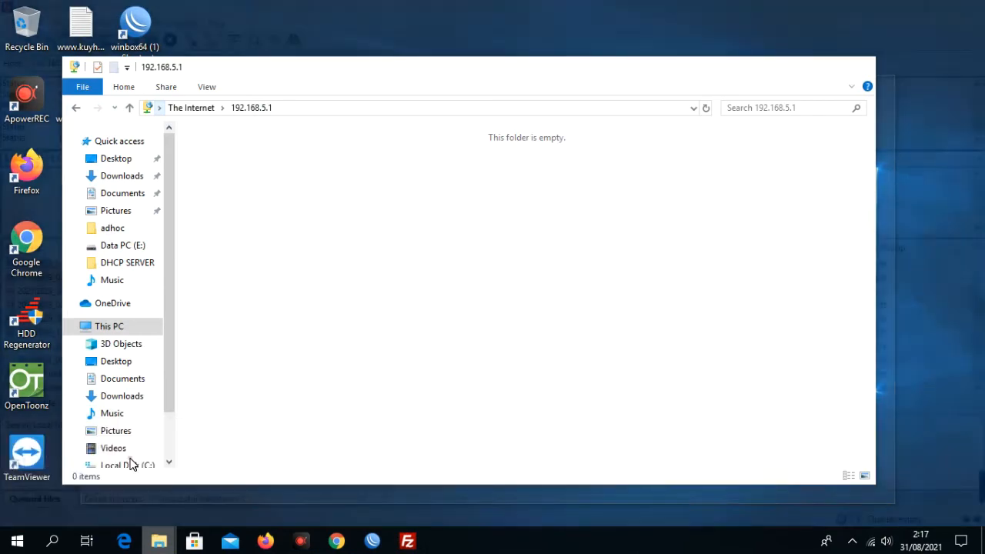
scroll(144, 429, "down", 2)
scroll(144, 428, "down", 1)
left_click(144, 422)
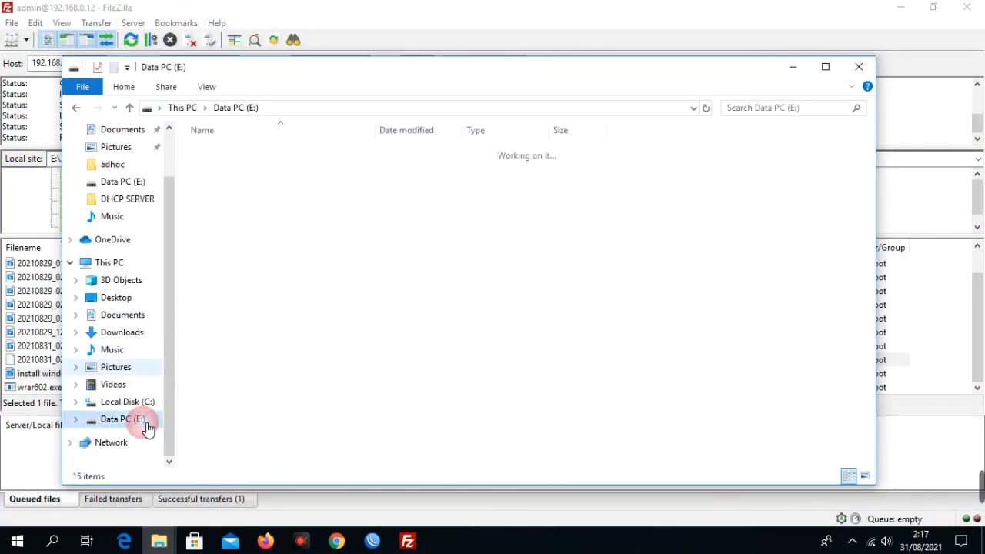
double_click(241, 153)
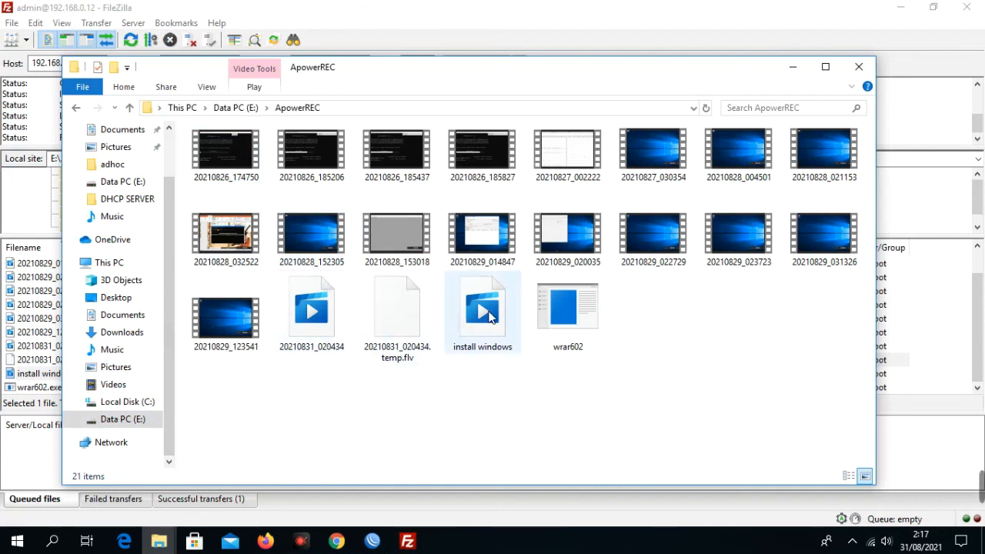
left_click(487, 312)
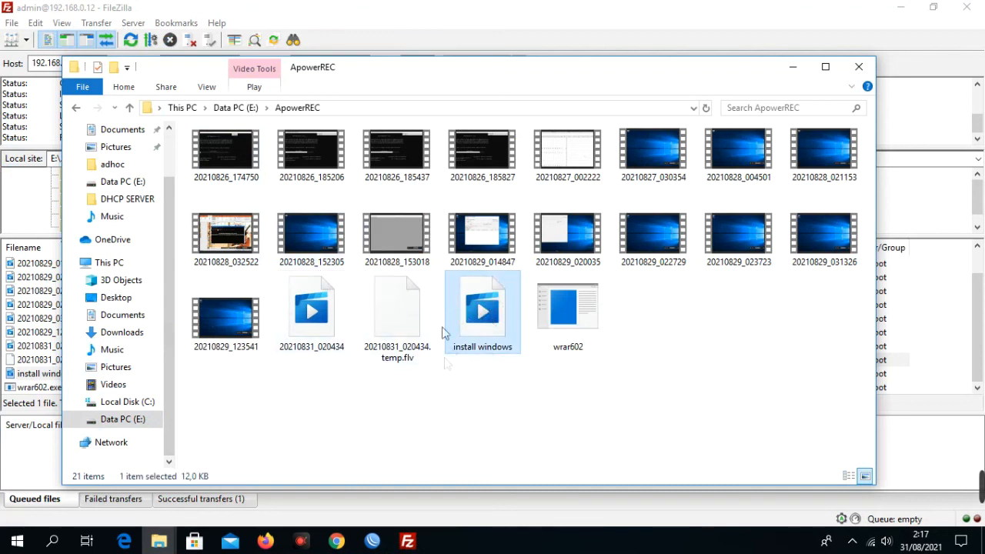